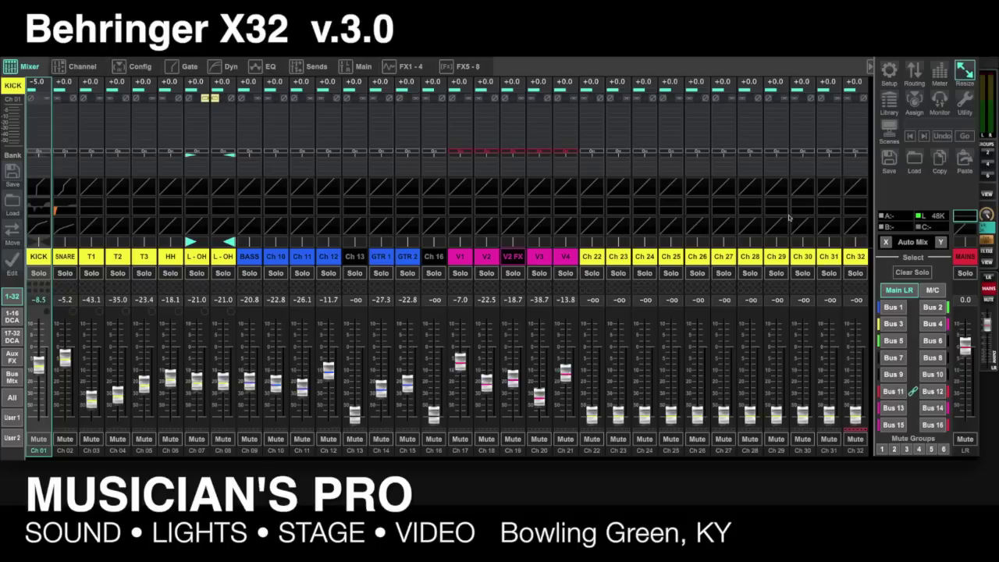
# - Raise channel V2's send levels to Bus 1 (about -20.5 dB), Bus 2, Bus 3 and Buses 13 to 16
pyautogui.click(475, 113)
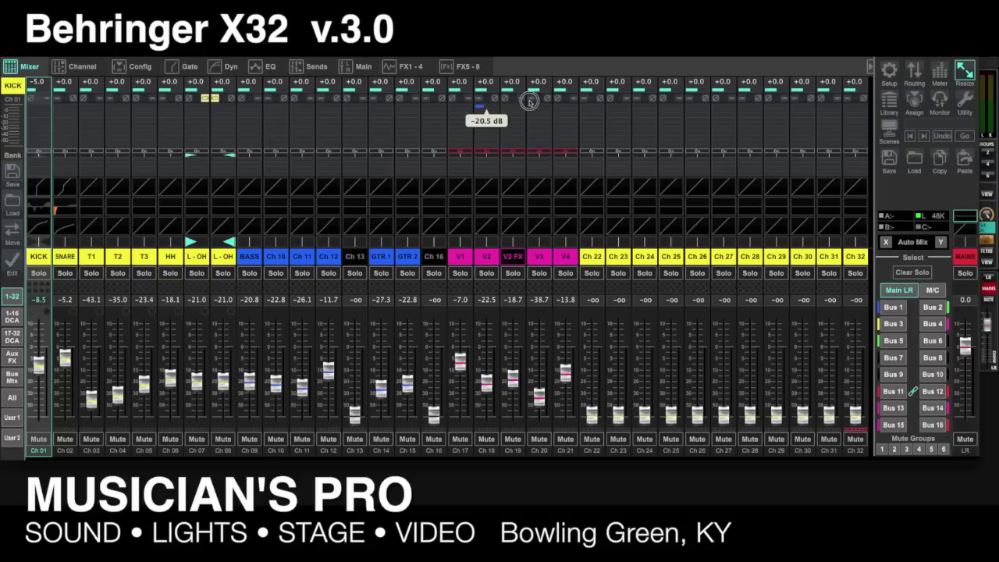
pyautogui.click(484, 116)
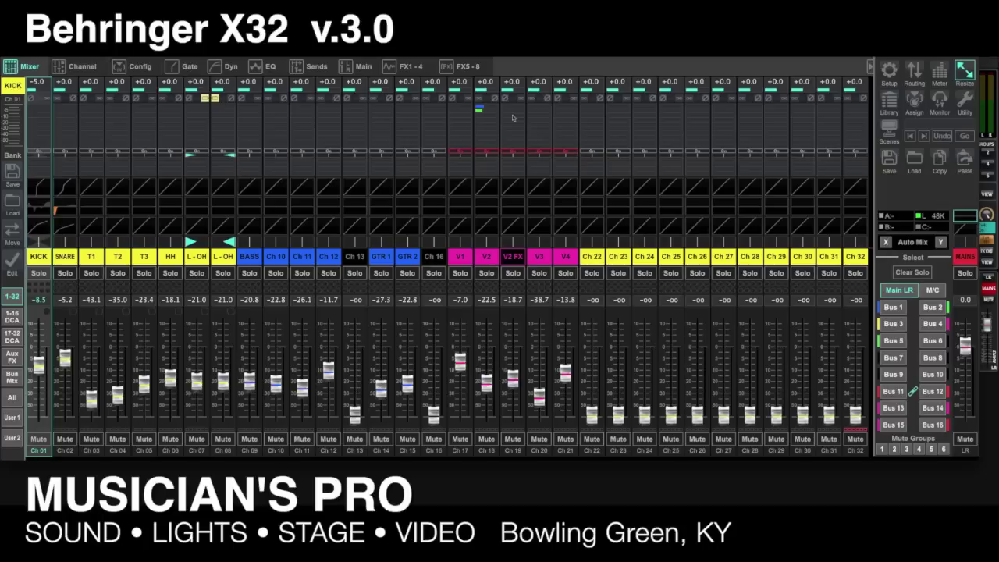
pyautogui.click(506, 118)
pyautogui.click(479, 162)
pyautogui.click(518, 169)
pyautogui.click(514, 172)
pyautogui.click(497, 174)
pyautogui.click(536, 173)
pyautogui.click(485, 109)
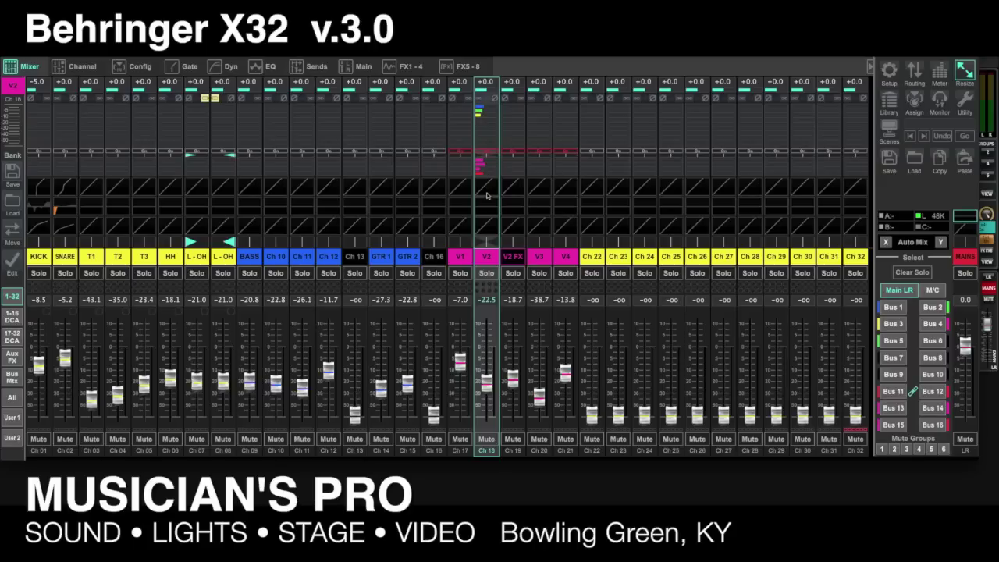
# - Open and close the name and colour options of channel V2, and switch mute group 1 on and off
pyautogui.click(486, 258)
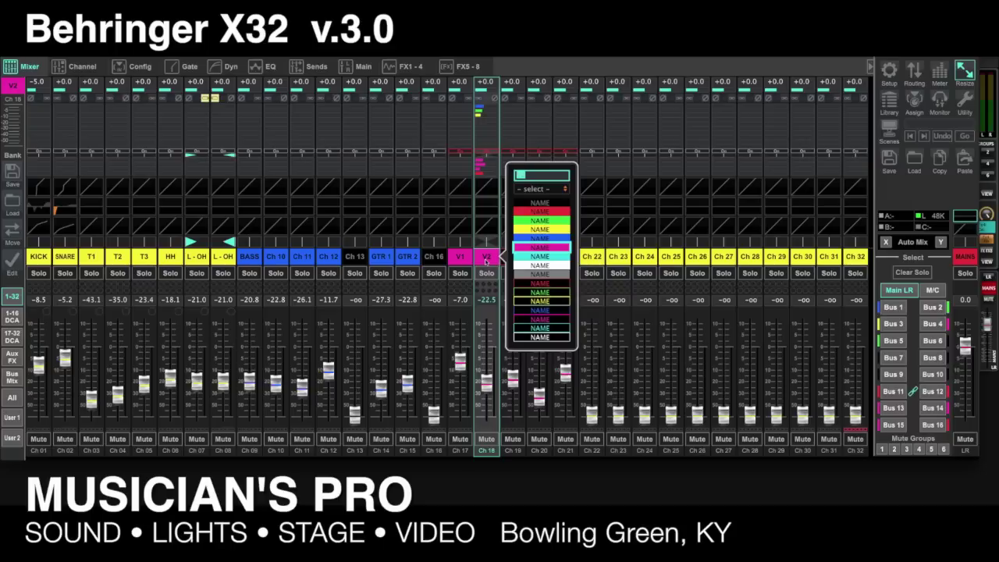
pyautogui.click(486, 260)
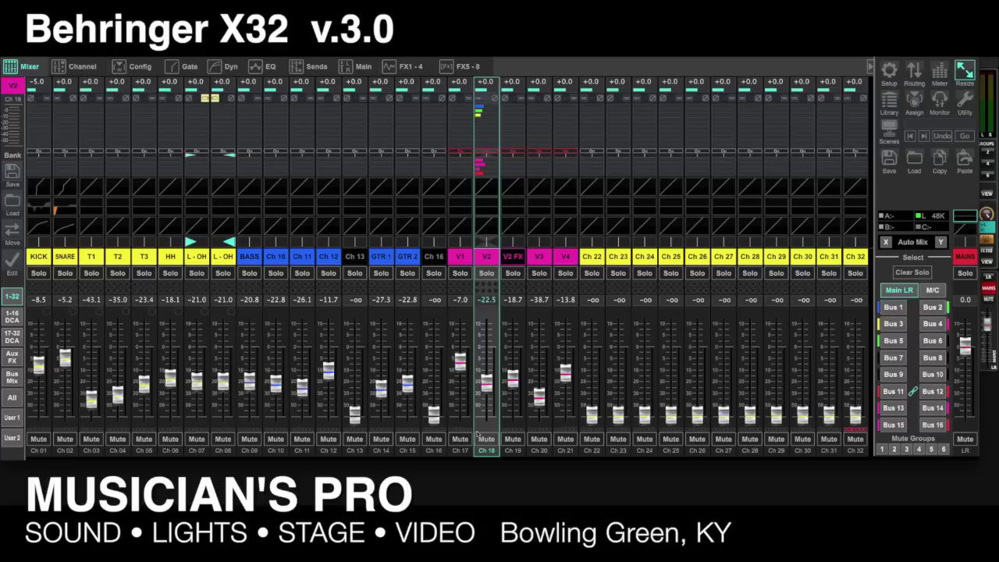
pyautogui.click(883, 449)
pyautogui.click(883, 449)
# - View the channel send levels for M/C, Bus 1, Bus 6 and Bus 13 on the faders, and return to Main LR
pyautogui.click(899, 291)
pyautogui.click(933, 291)
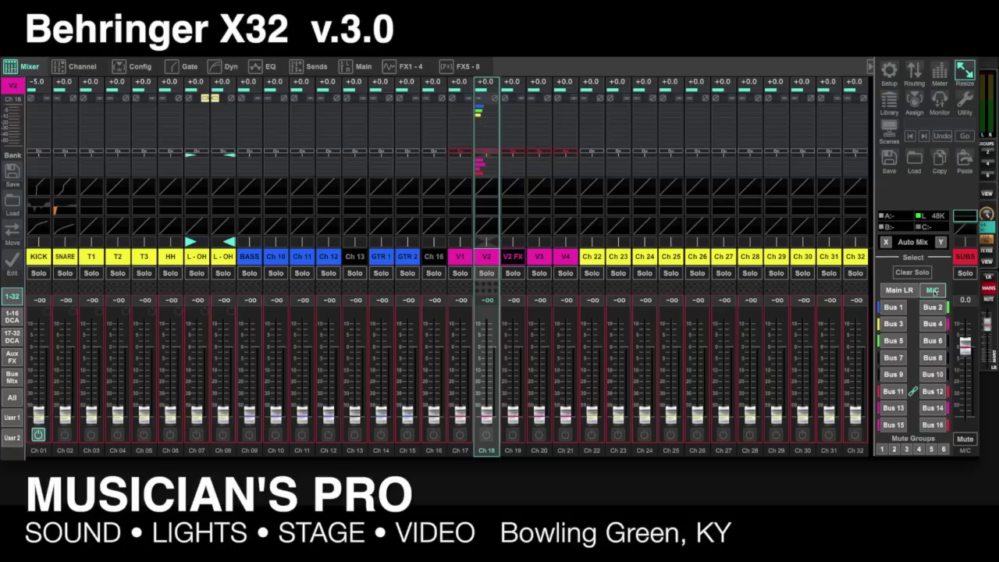
pyautogui.click(895, 307)
pyautogui.click(931, 341)
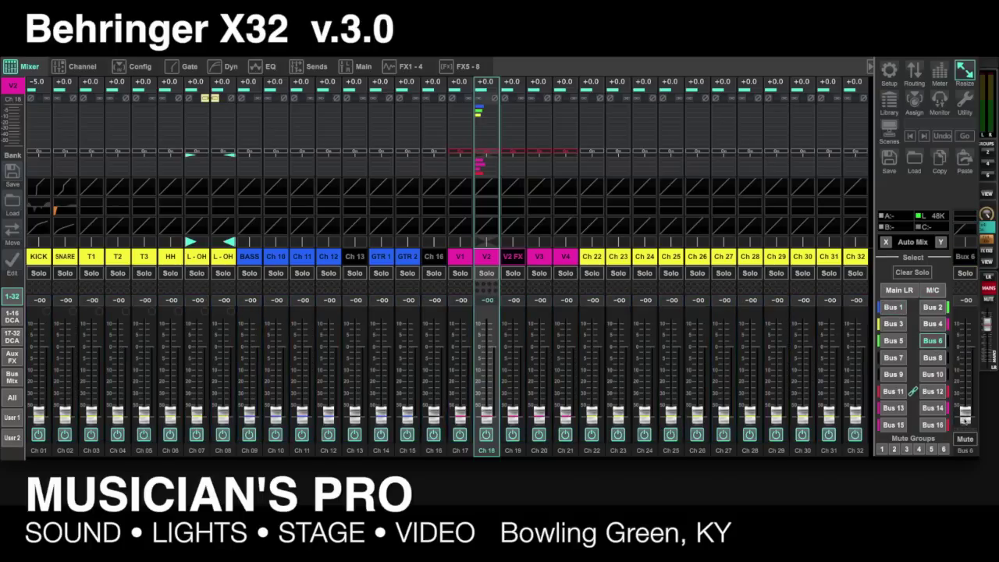
pyautogui.click(894, 409)
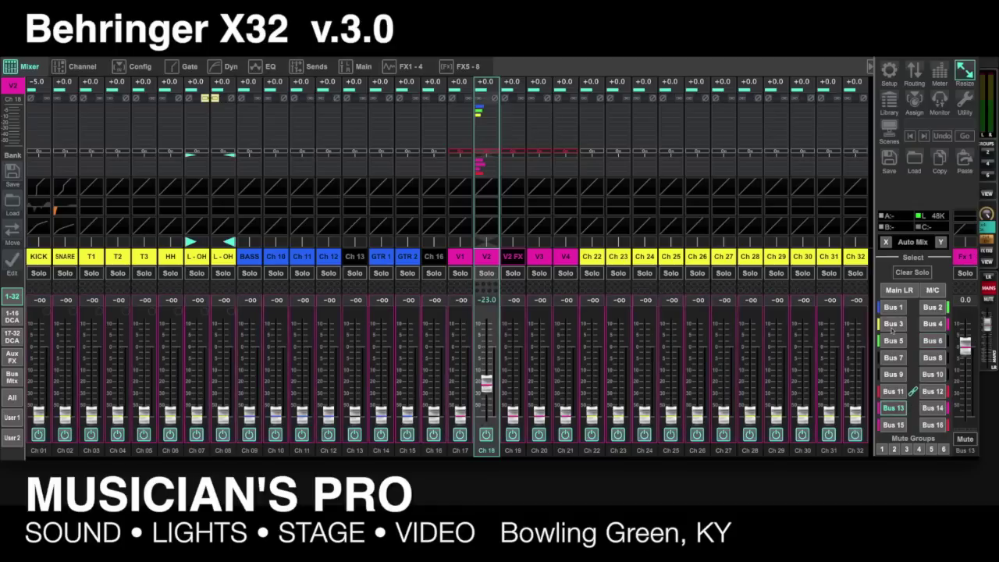
pyautogui.click(900, 291)
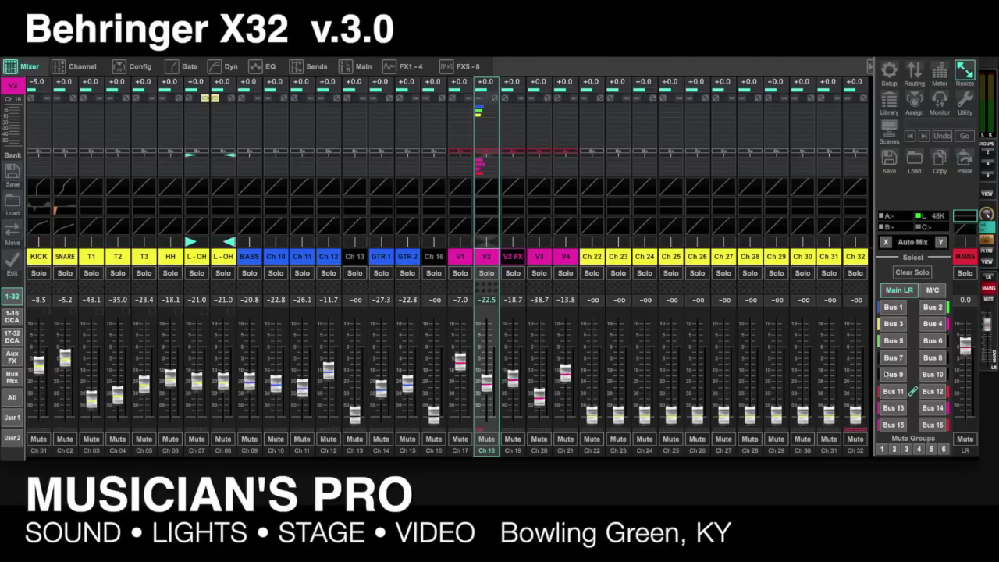
# - Toggle channel 30's send to Bus 1 off and on twice, and return the faders to Main LR
pyautogui.click(894, 307)
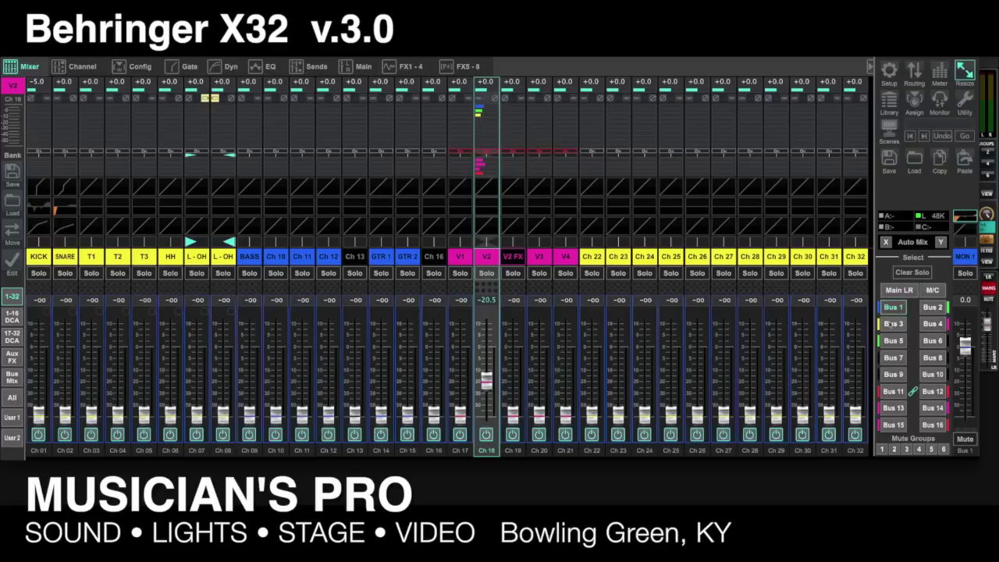
pyautogui.click(804, 436)
pyautogui.click(804, 435)
pyautogui.click(803, 436)
pyautogui.click(803, 435)
pyautogui.click(898, 289)
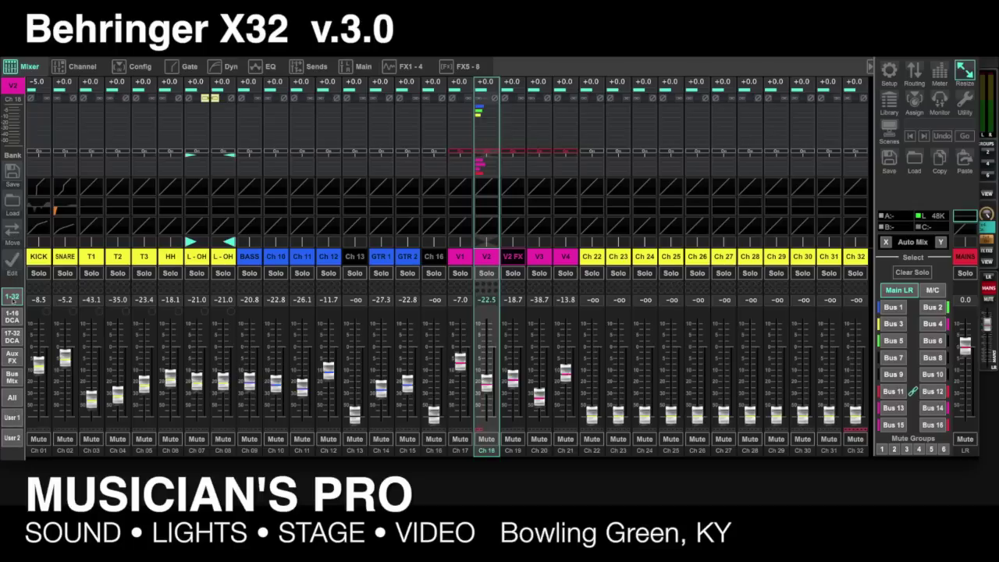
# - Look through the 1-16 DCA, 17-32 DCA, Aux FX and Bus Mtx fader banks
pyautogui.click(13, 317)
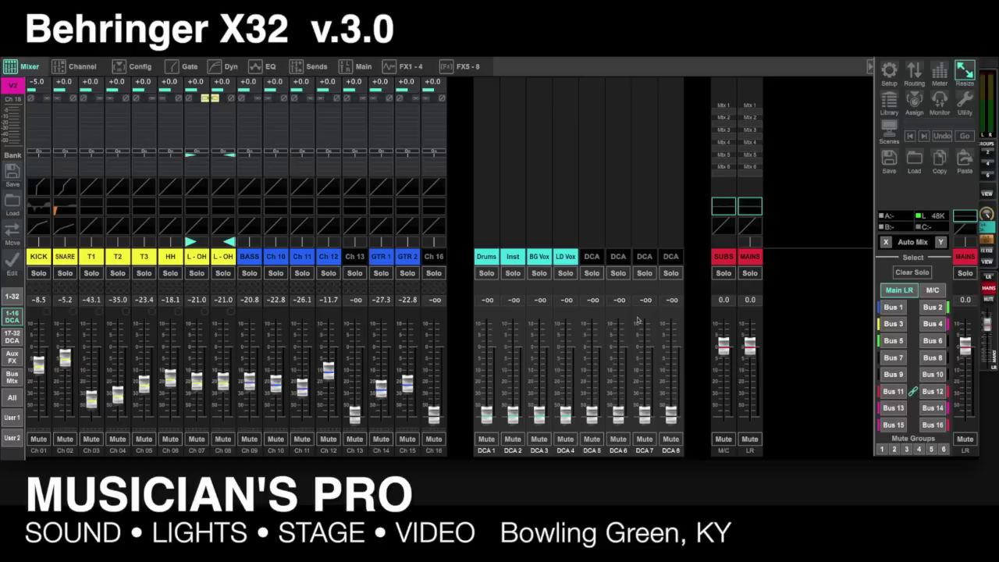
pyautogui.click(12, 336)
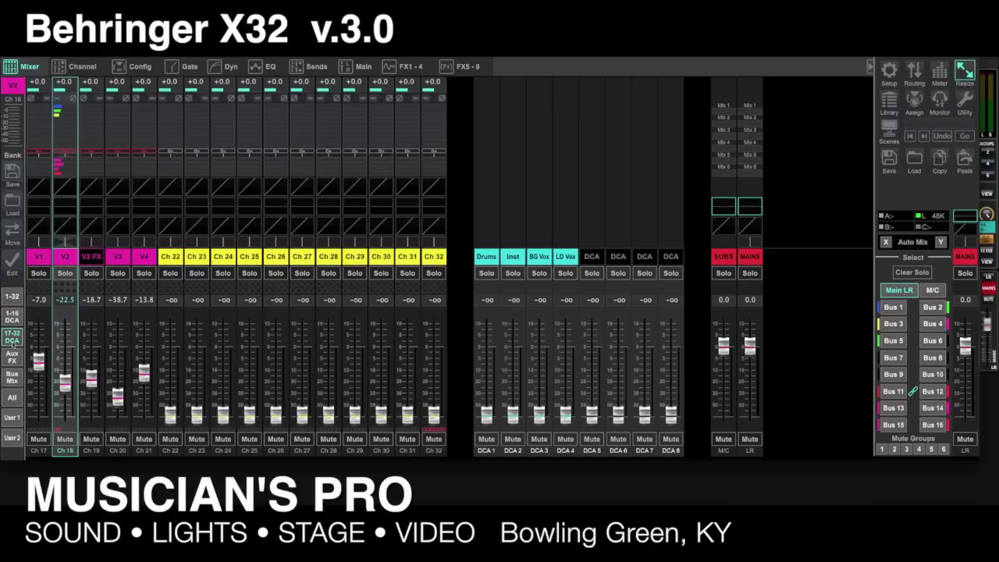
pyautogui.click(12, 360)
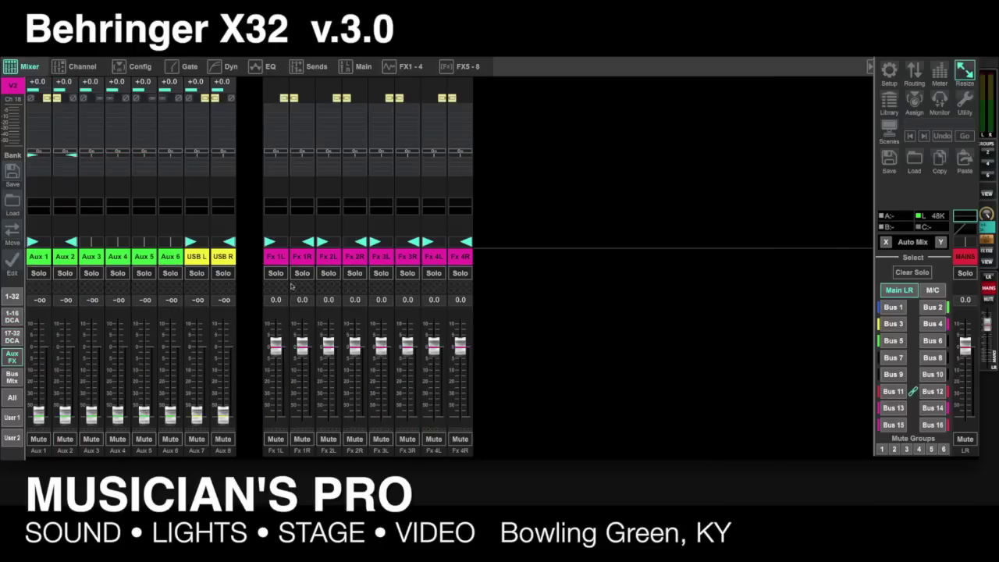
pyautogui.click(16, 378)
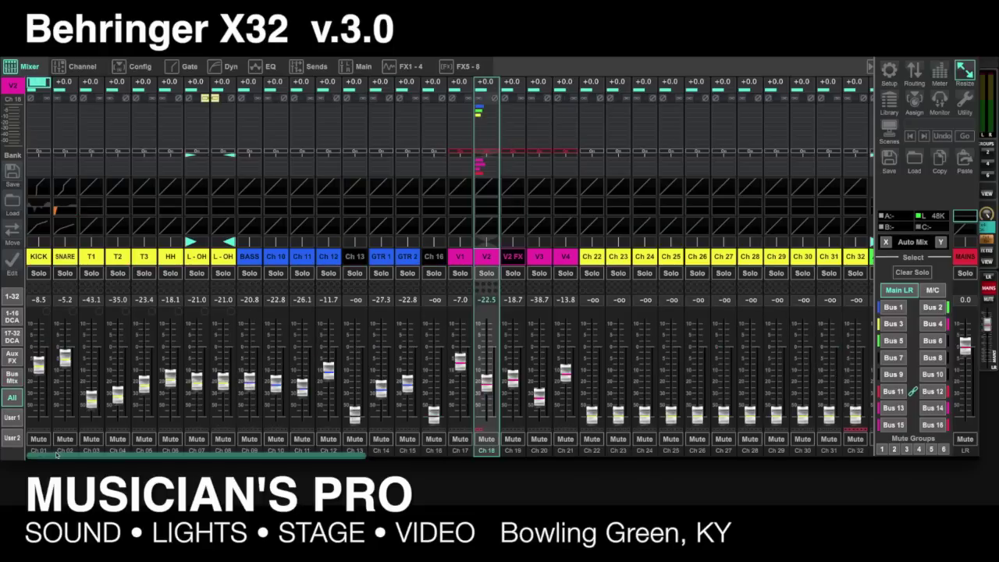
# - Edit the empty User 1 bank and add DCA 1 to DCA 4 to it
pyautogui.click(11, 417)
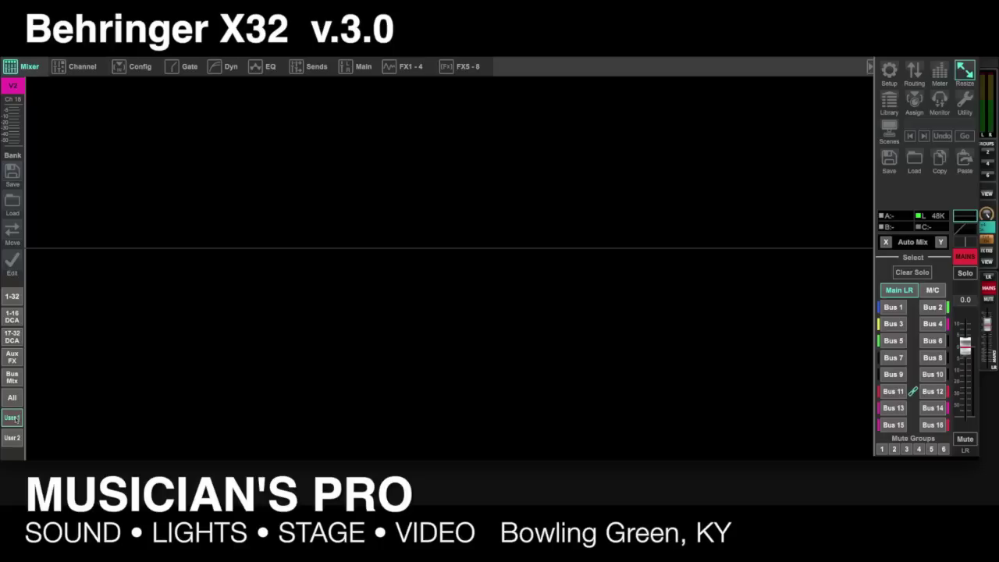
pyautogui.click(12, 265)
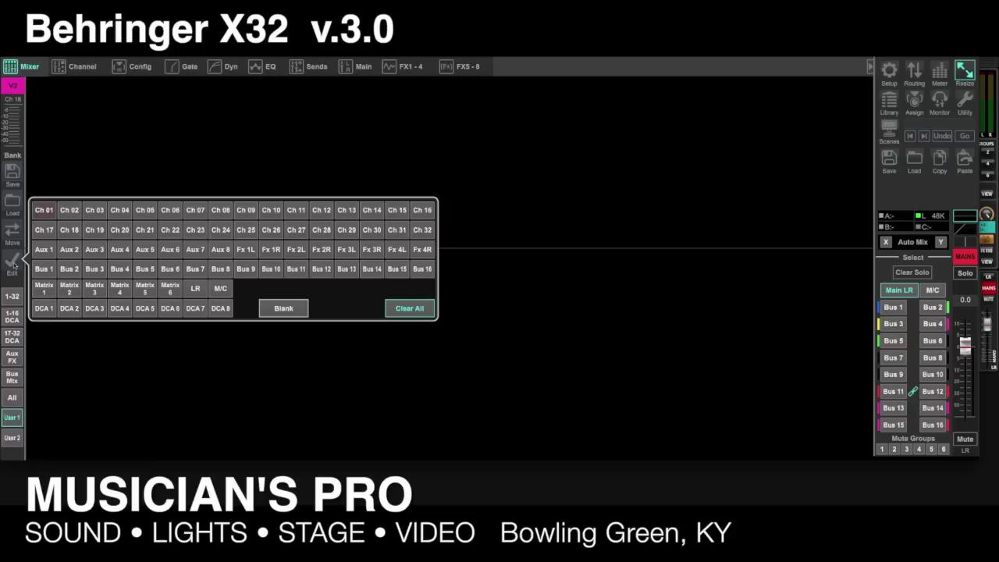
pyautogui.click(43, 308)
pyautogui.click(69, 308)
pyautogui.click(94, 308)
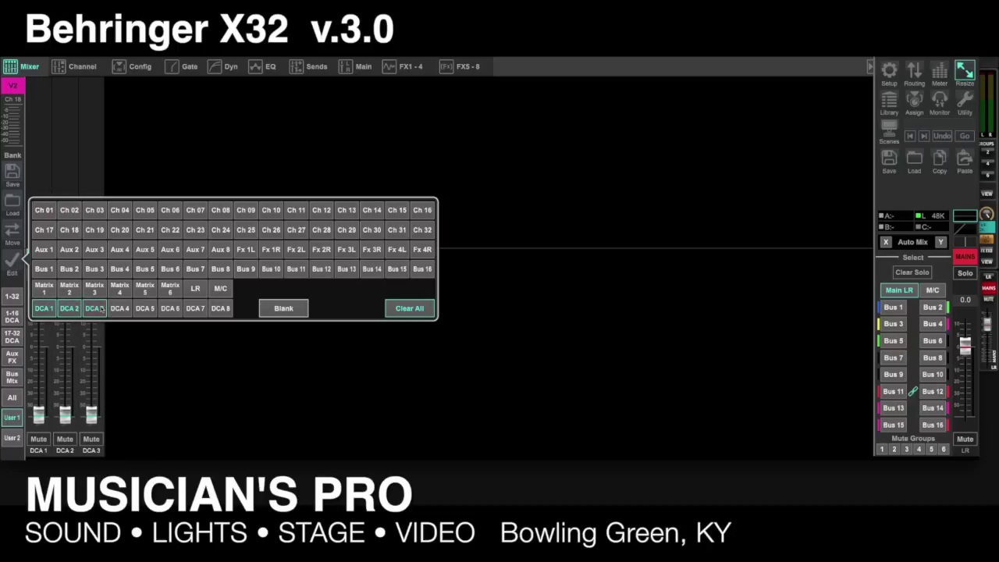
pyautogui.click(120, 308)
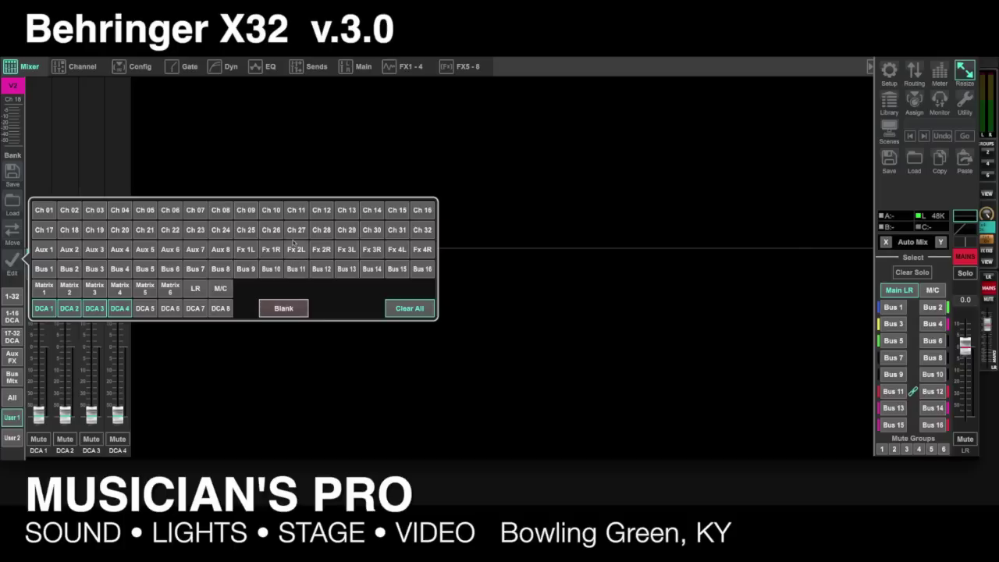
# - Add a blank space followed by channels 17 to 20 to the User 1 bank
pyautogui.click(43, 232)
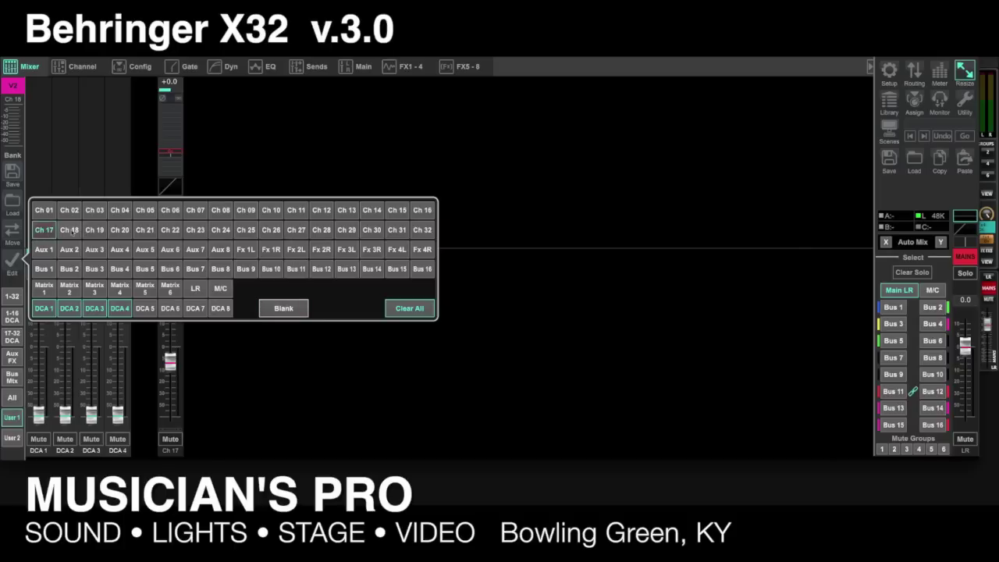
pyautogui.click(70, 230)
pyautogui.click(95, 230)
pyautogui.click(119, 230)
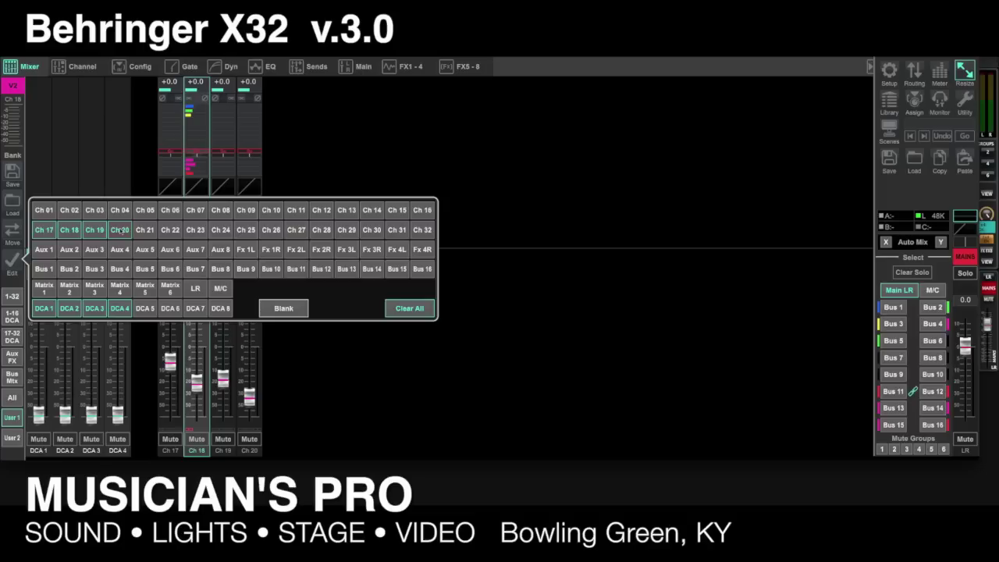
# - Add another blank space, M/C and LR to the User 1 bank and finish editing it
pyautogui.click(284, 308)
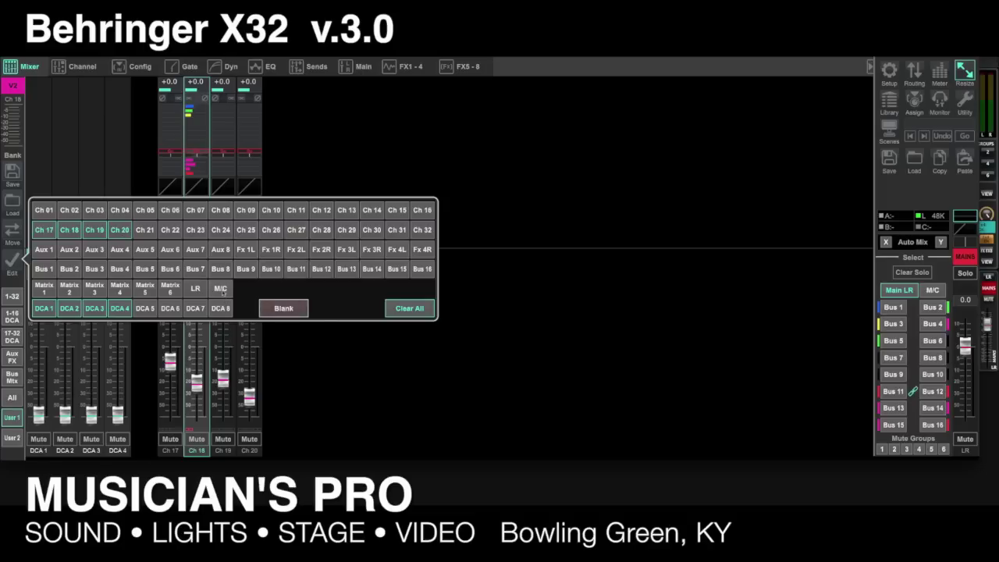
pyautogui.click(223, 291)
pyautogui.click(195, 288)
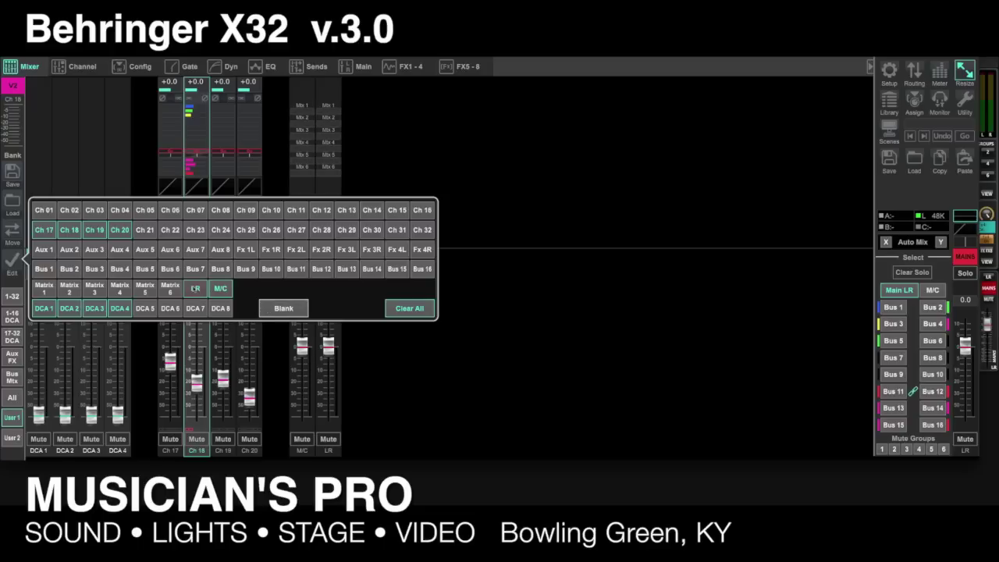
pyautogui.click(397, 359)
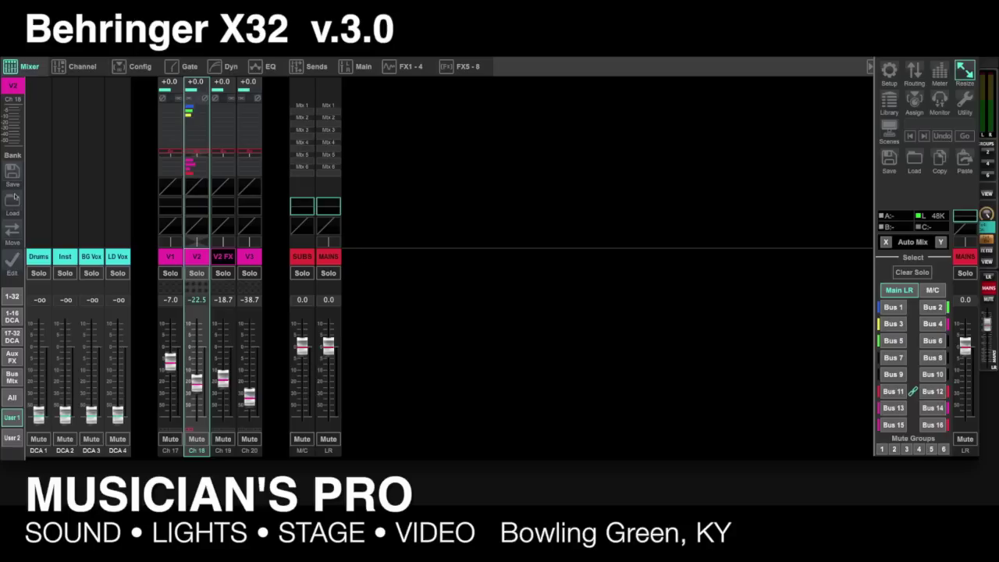
# - Return to the channel 1-32 bank, select channel V4, and examine its channel overview and input configuration
pyautogui.click(12, 296)
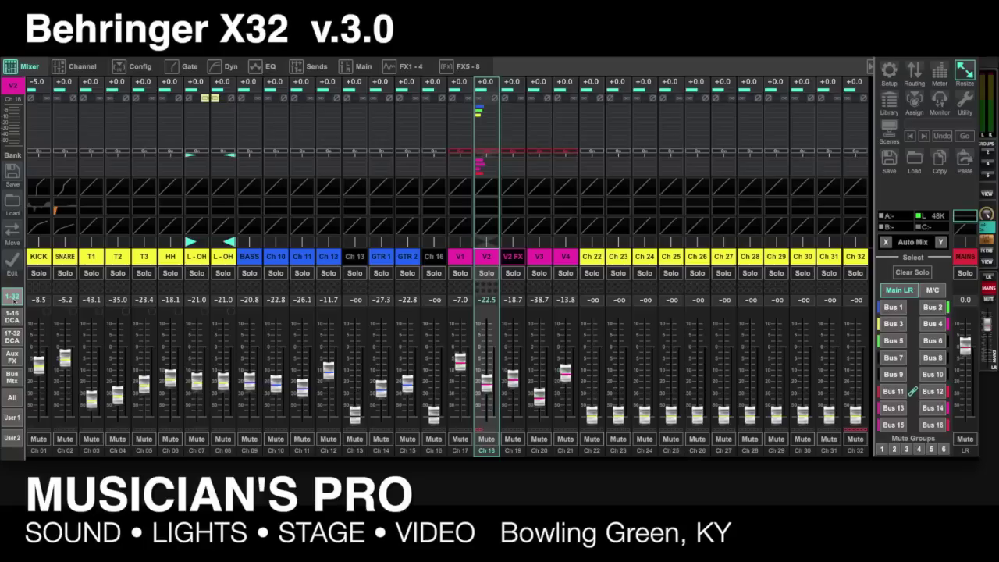
pyautogui.click(565, 323)
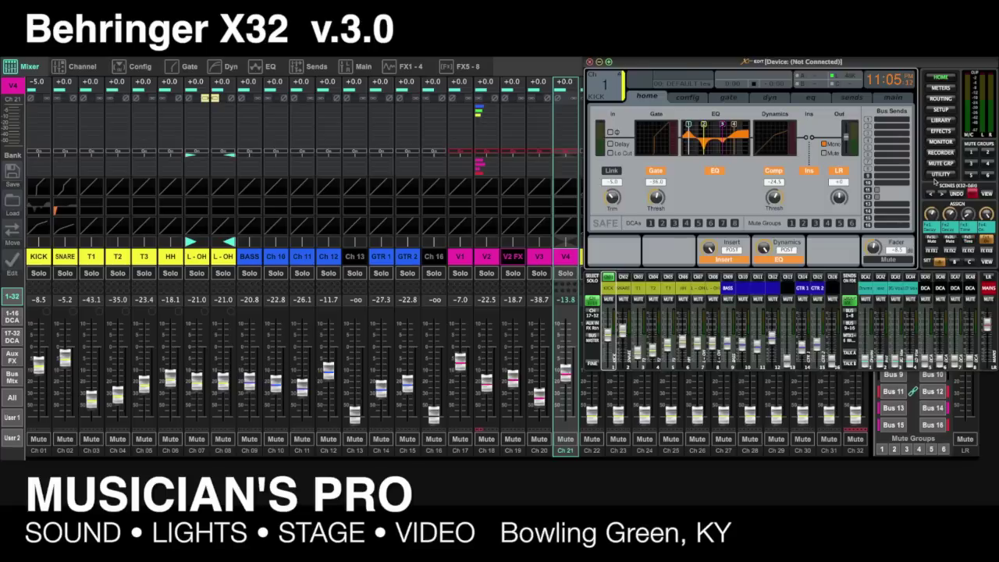
pyautogui.click(940, 77)
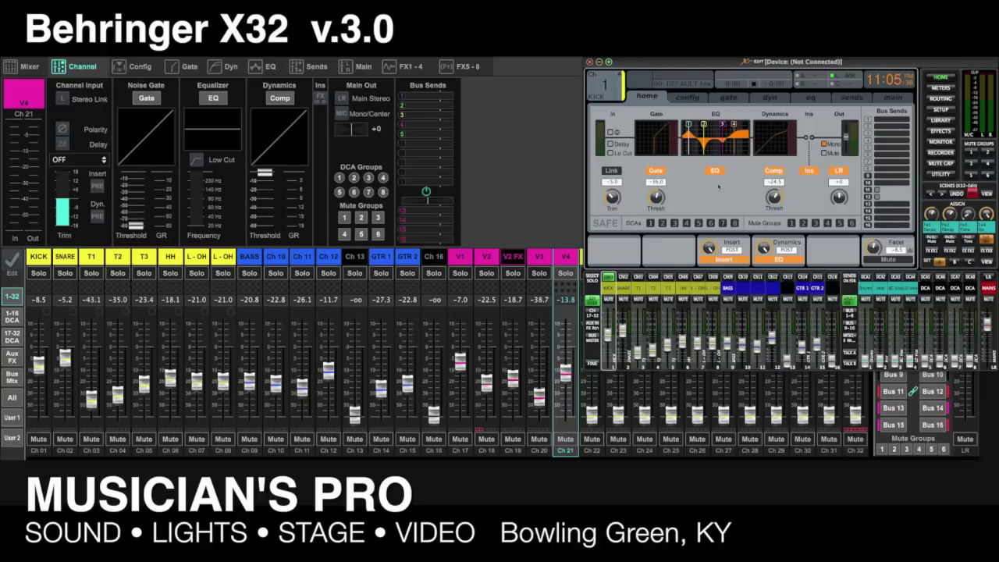
pyautogui.click(82, 67)
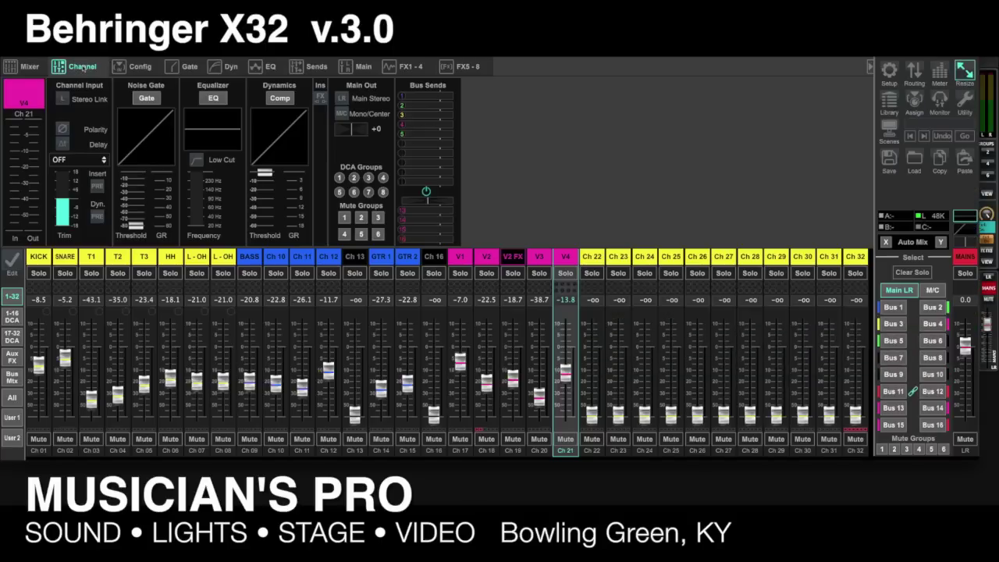
pyautogui.click(34, 68)
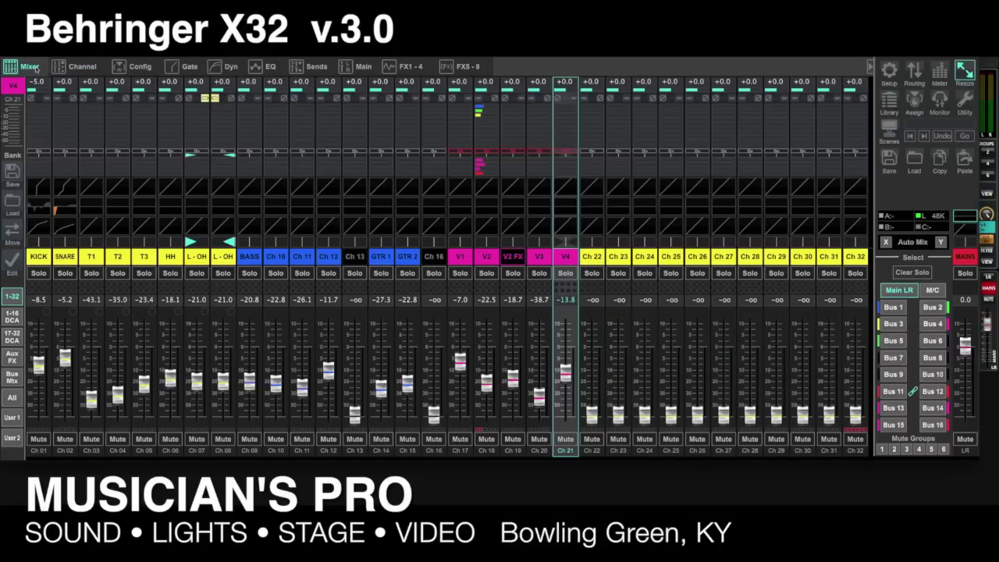
pyautogui.click(138, 68)
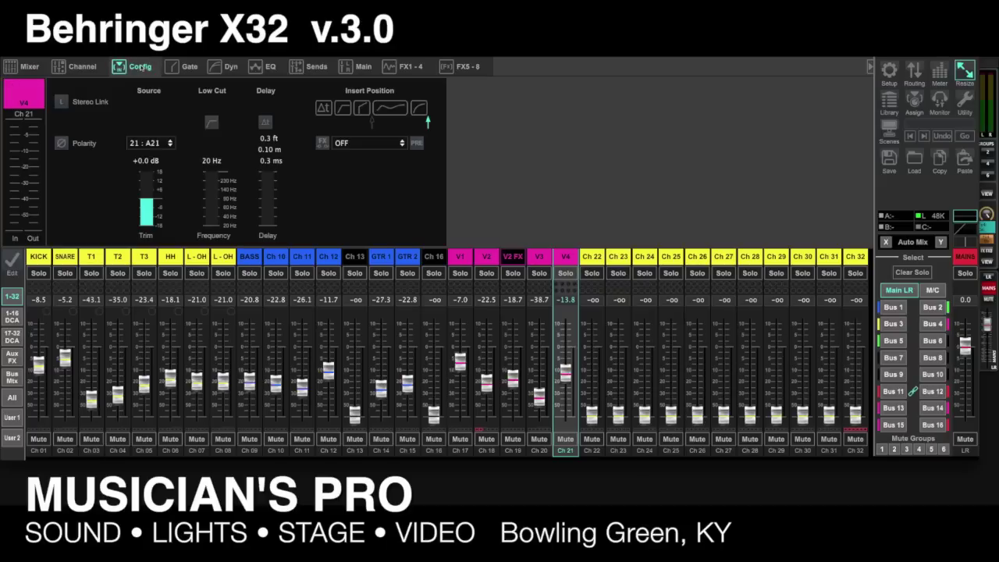
# - Switch to the older X32-Edit window and examine the kick channel's config, gate, dynamics, EQ, sends and main pages, plus the effects
pyautogui.click(980, 67)
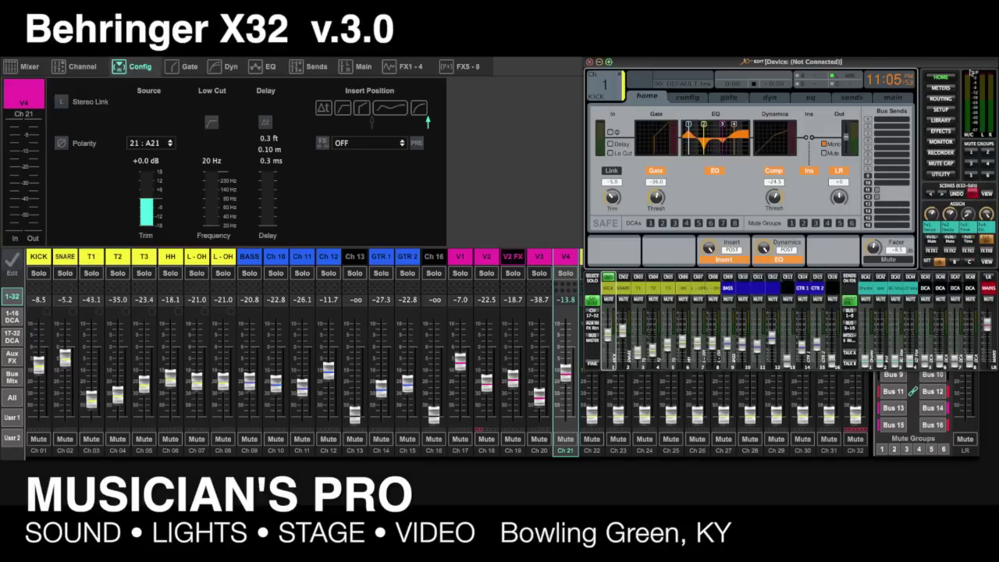
pyautogui.click(692, 98)
pyautogui.click(728, 98)
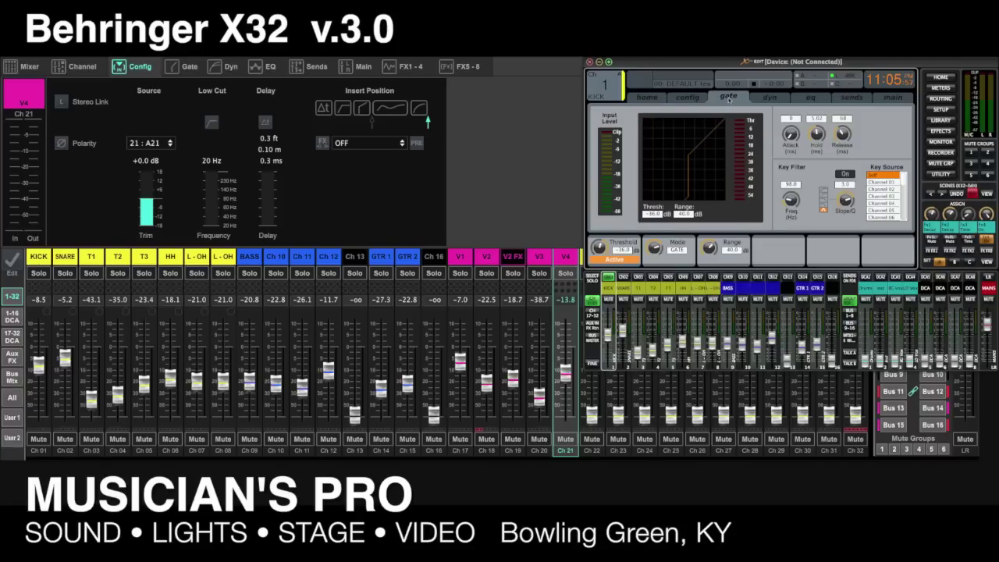
pyautogui.click(770, 99)
pyautogui.click(811, 100)
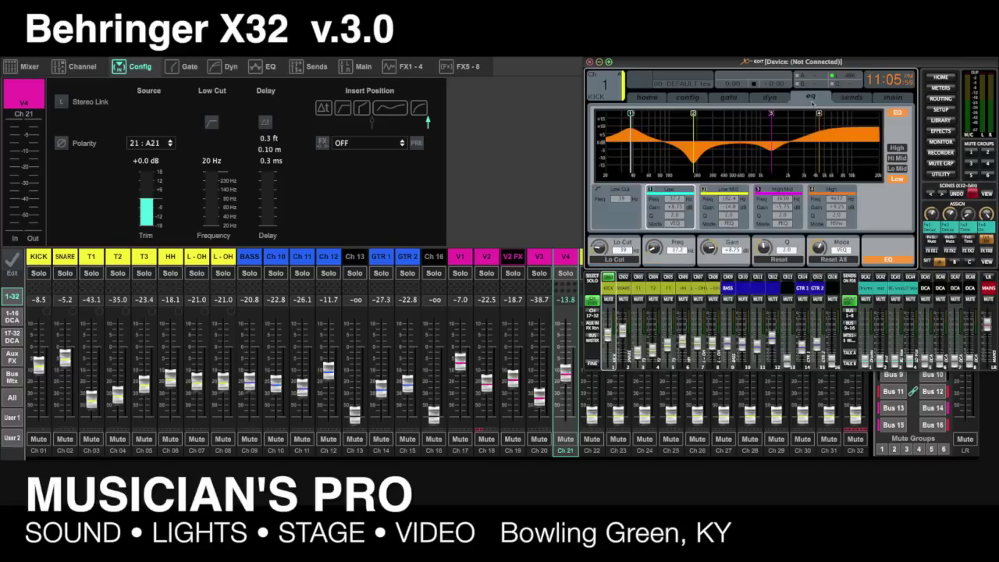
pyautogui.click(851, 98)
pyautogui.click(890, 98)
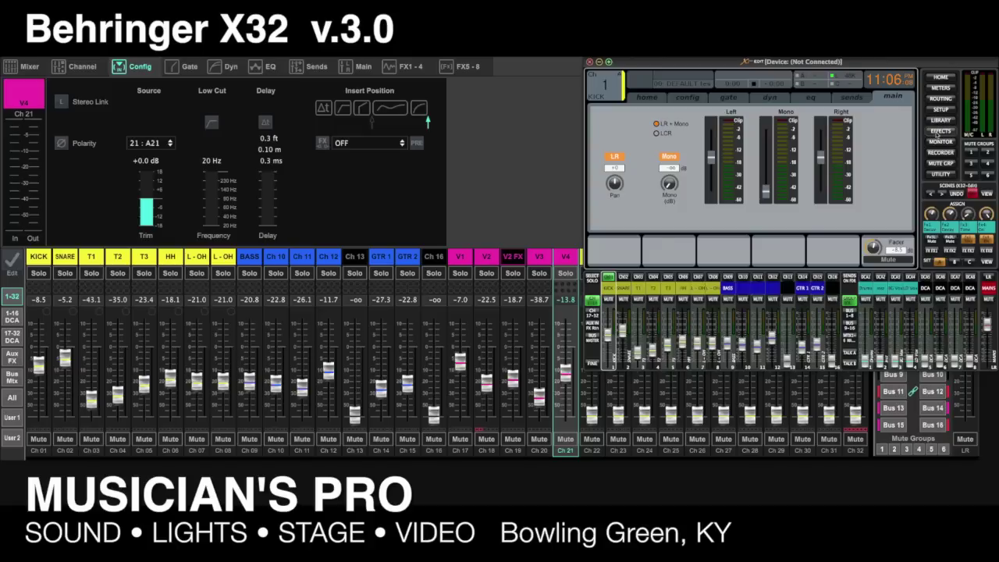
pyautogui.click(939, 132)
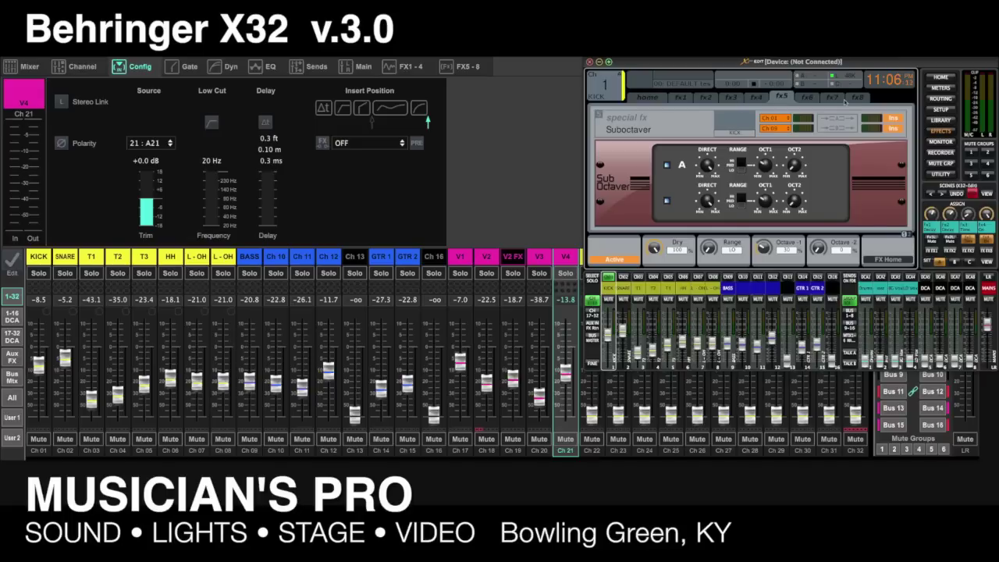
# - Examine the FX 1-4 overview and compare it with the older window's effects home, fx1, fx2 and fx3 pages
pyautogui.click(408, 68)
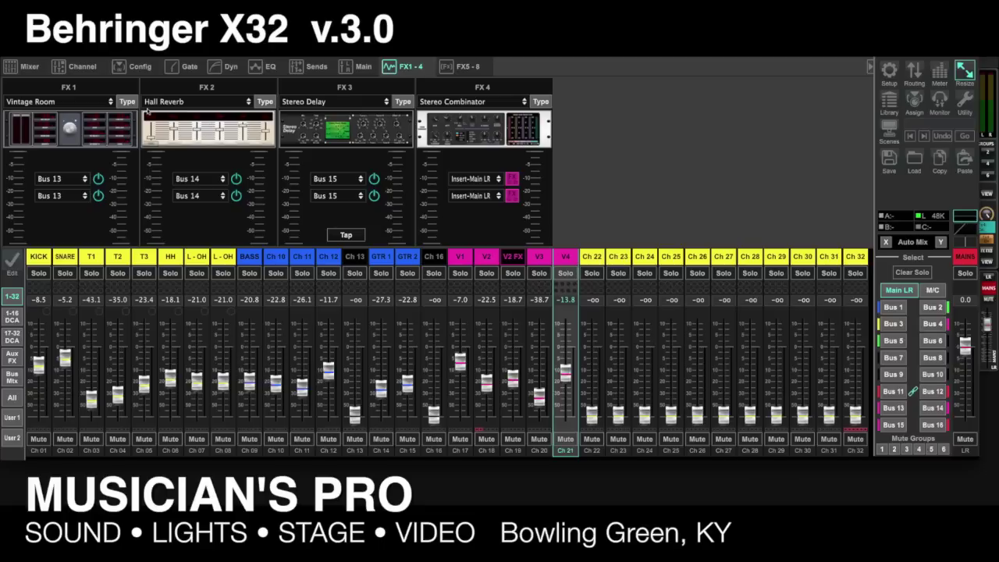
pyautogui.click(114, 102)
pyautogui.click(114, 102)
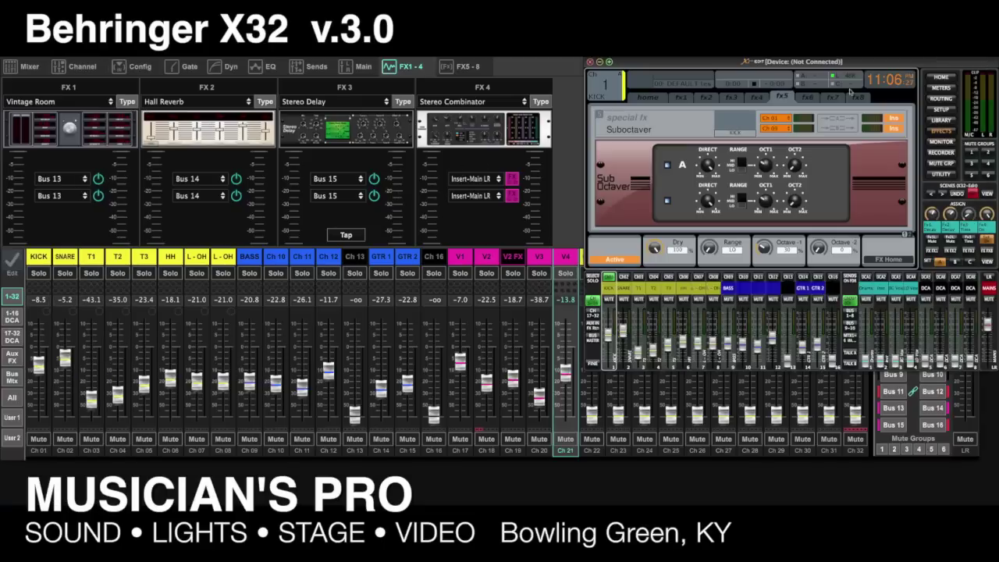
pyautogui.click(636, 99)
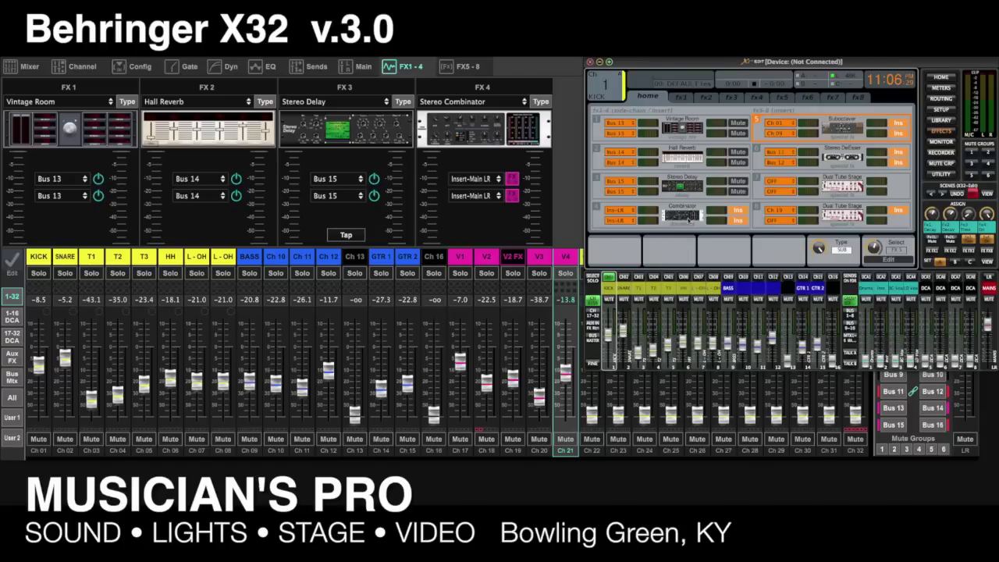
pyautogui.click(680, 98)
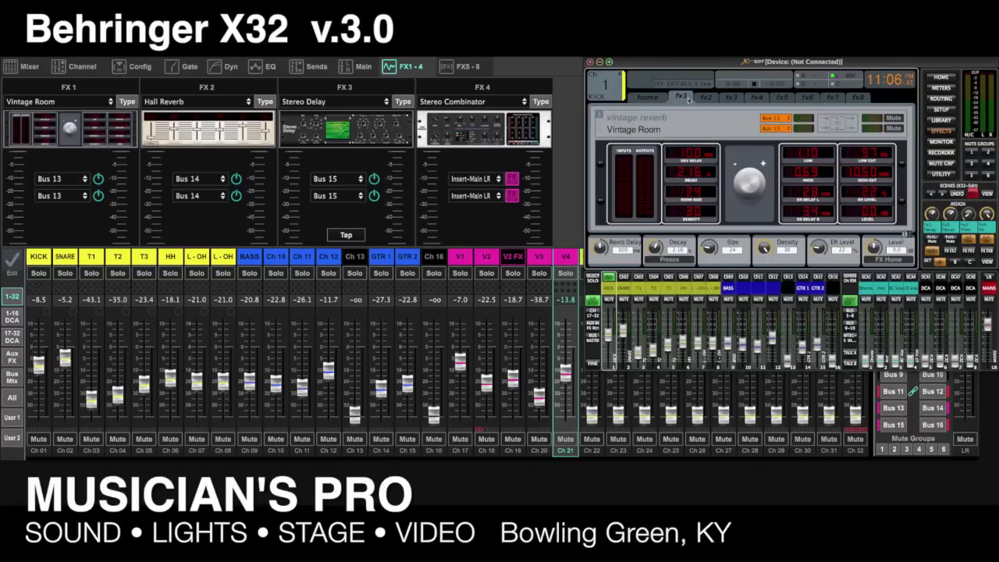
pyautogui.click(705, 98)
pyautogui.click(731, 98)
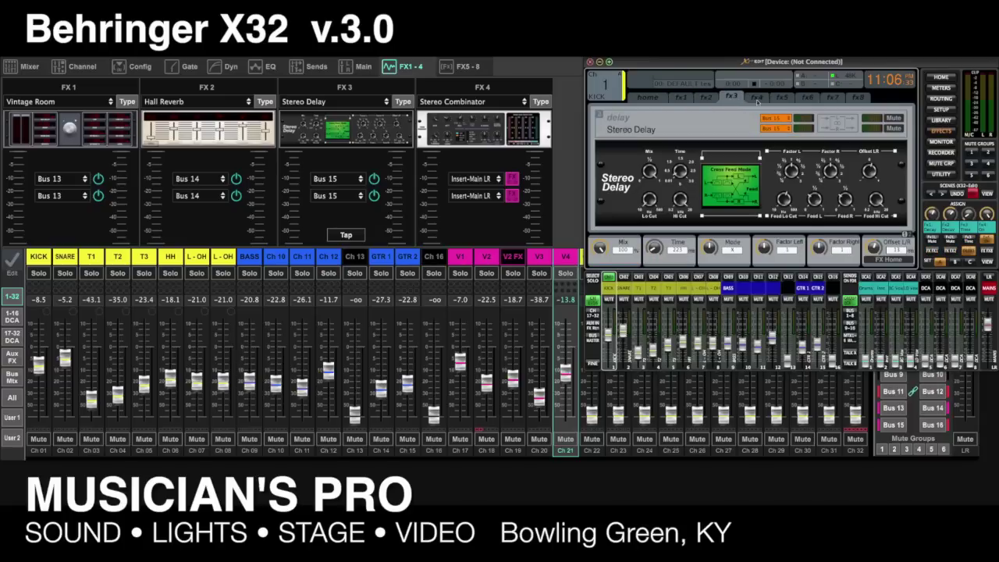
# - Compare the new version's setup and utility functions with the older window's, examine the older recorder page, and return to the new version
pyautogui.click(572, 71)
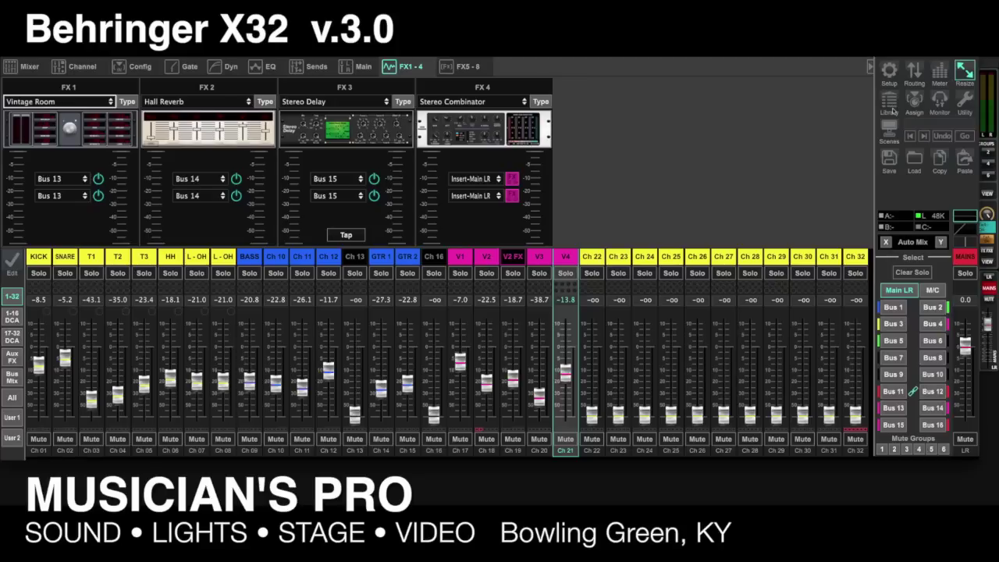
pyautogui.click(990, 70)
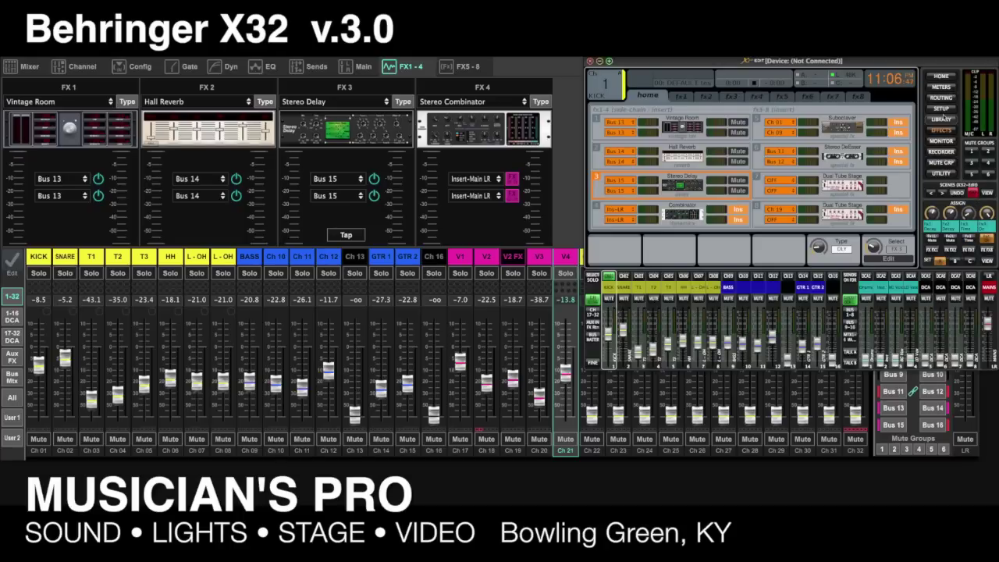
pyautogui.click(941, 152)
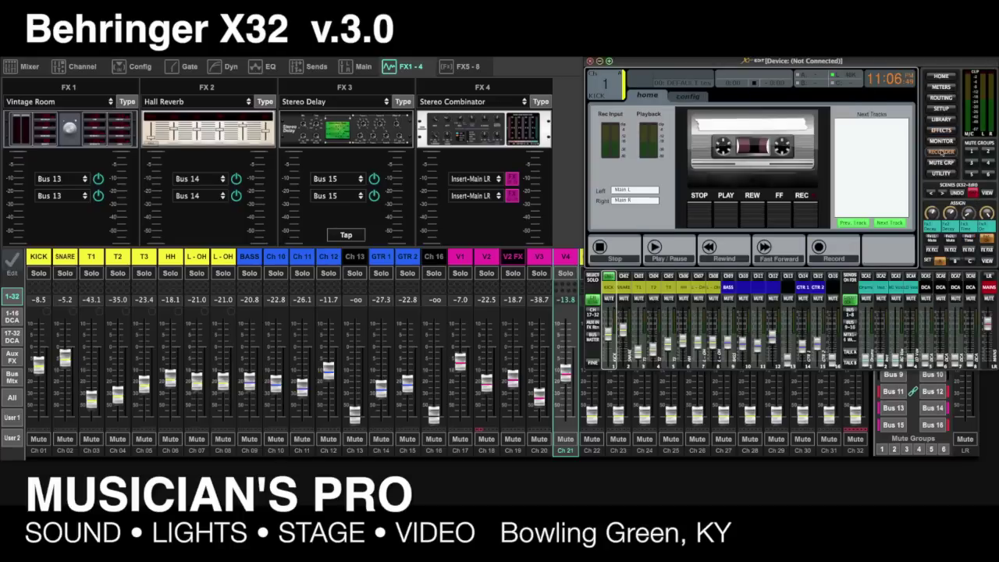
pyautogui.press('super+h')
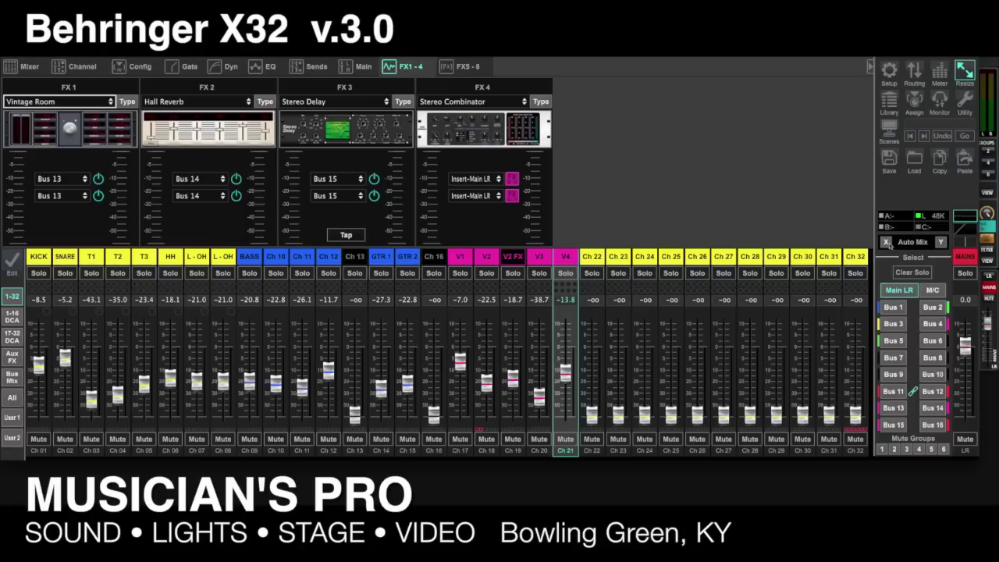
# - Enable Auto Mix X for channels 1 to 6 and set the kick's auto mix weight to +3.5 dB
pyautogui.click(887, 244)
pyautogui.click(885, 243)
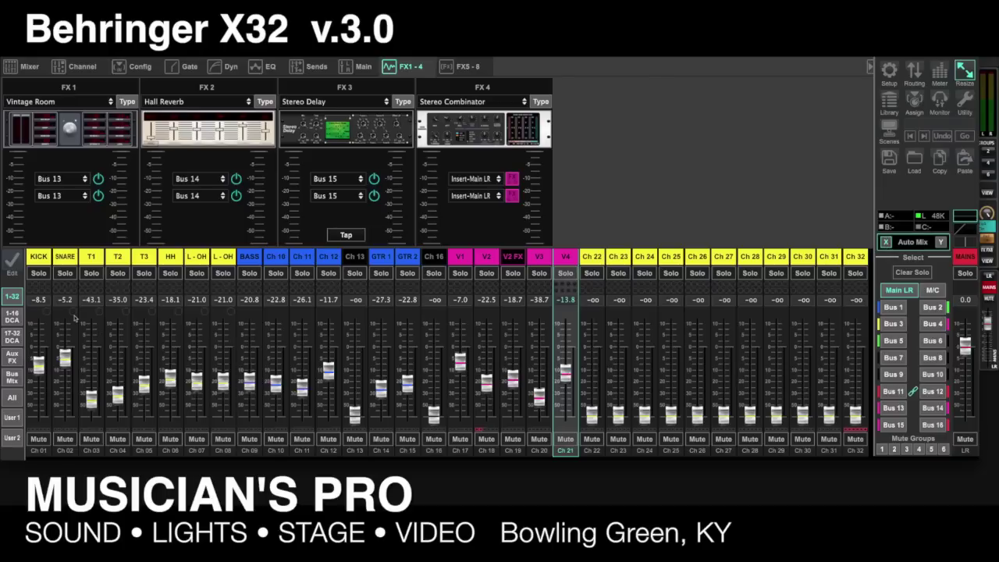
pyautogui.click(73, 312)
pyautogui.click(99, 312)
pyautogui.click(126, 312)
pyautogui.click(151, 312)
pyautogui.click(178, 312)
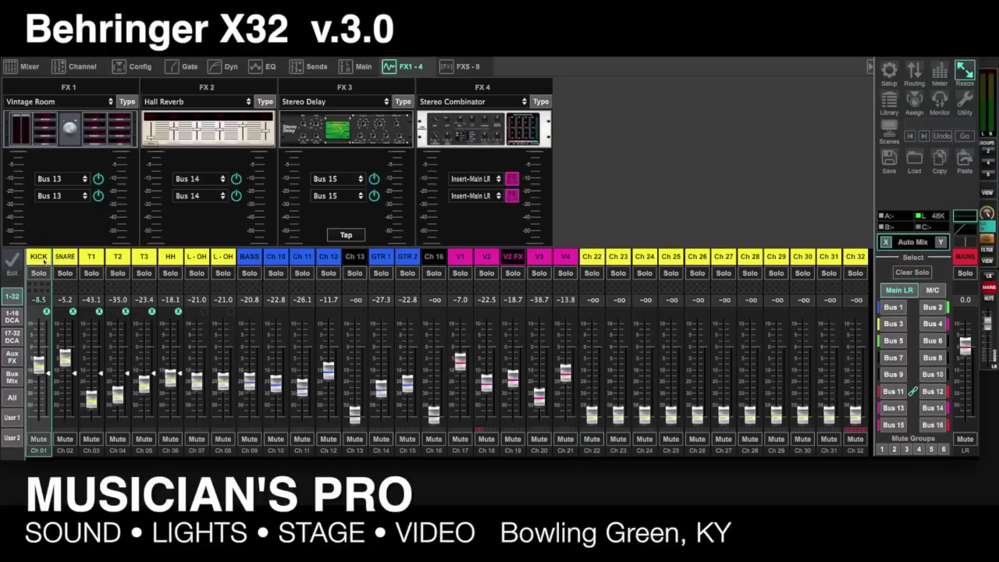
pyautogui.click(364, 68)
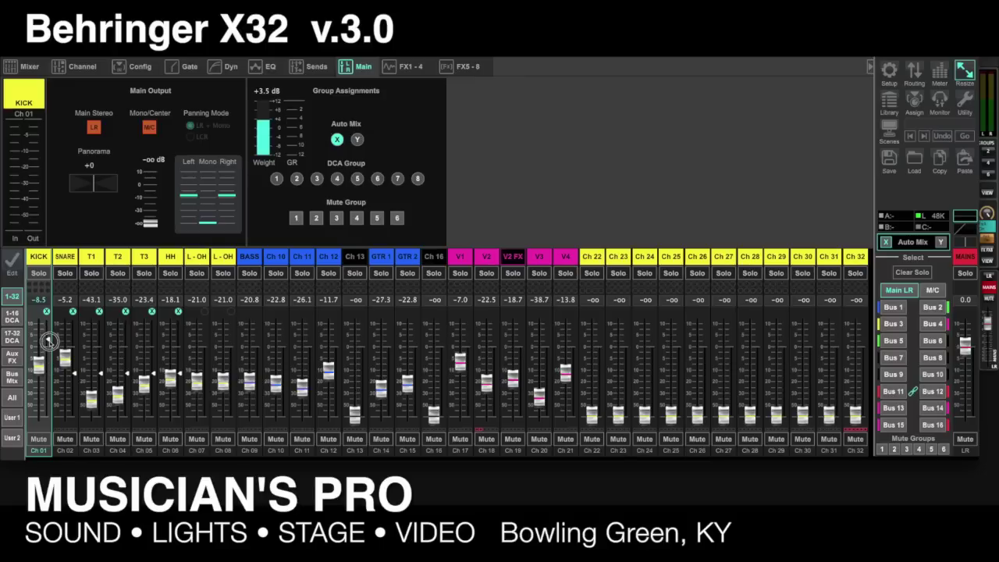
# - Examine the mixer, GUI preferences and MIDI control settings in Setup
pyautogui.click(889, 74)
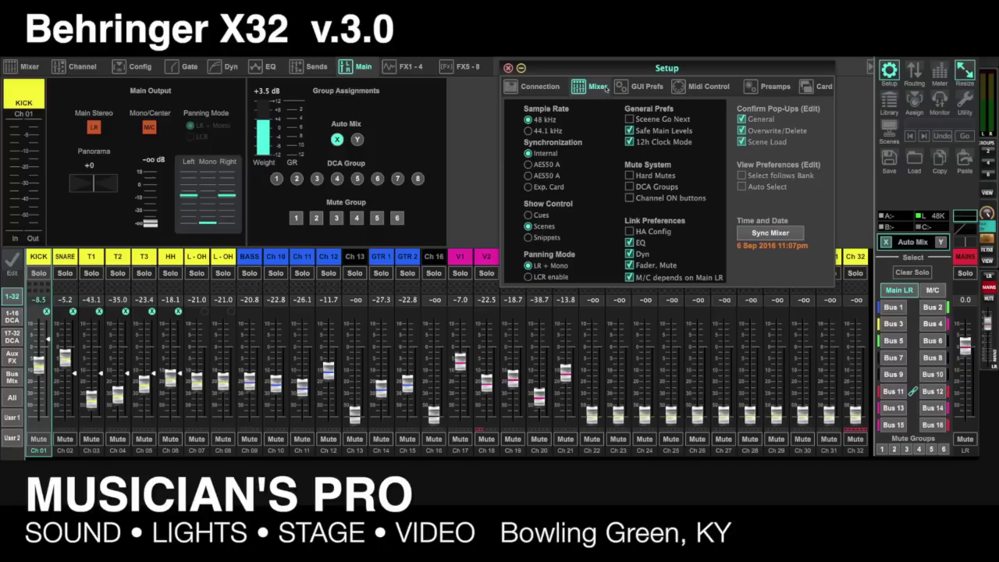
pyautogui.click(640, 87)
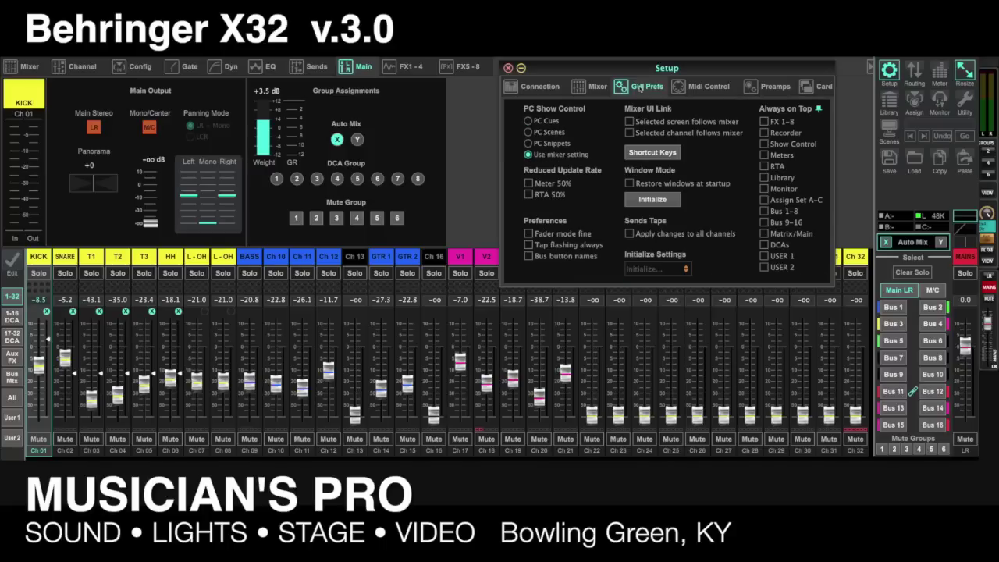
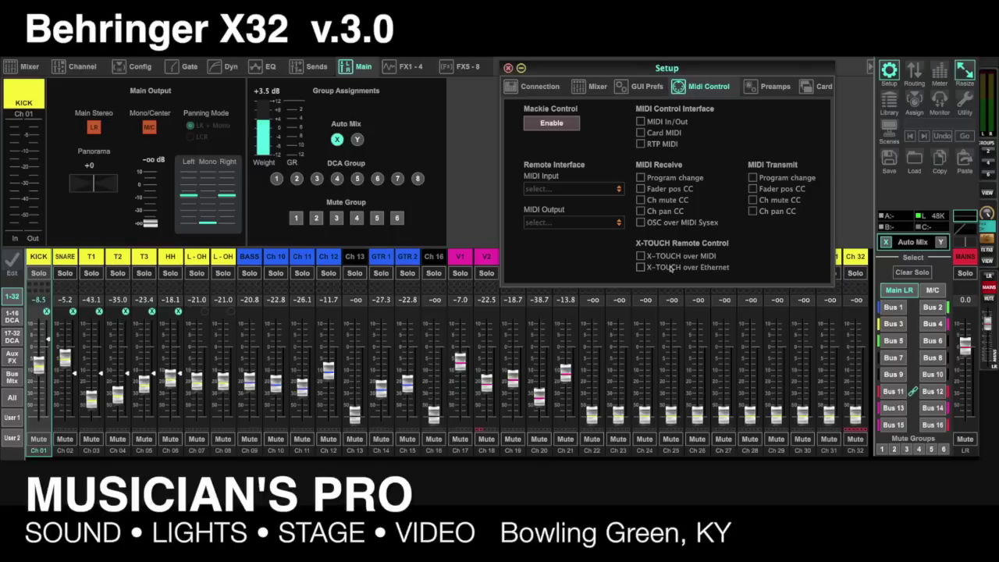
# - Examine the input and Output 1-16 routing matrices and compare them with the older window's routing home page
pyautogui.click(914, 71)
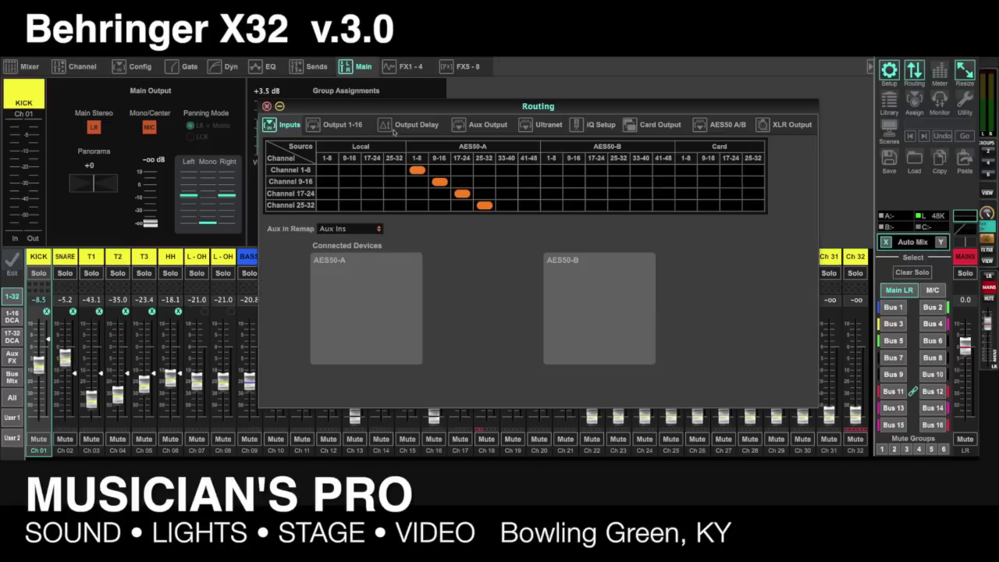
pyautogui.click(342, 125)
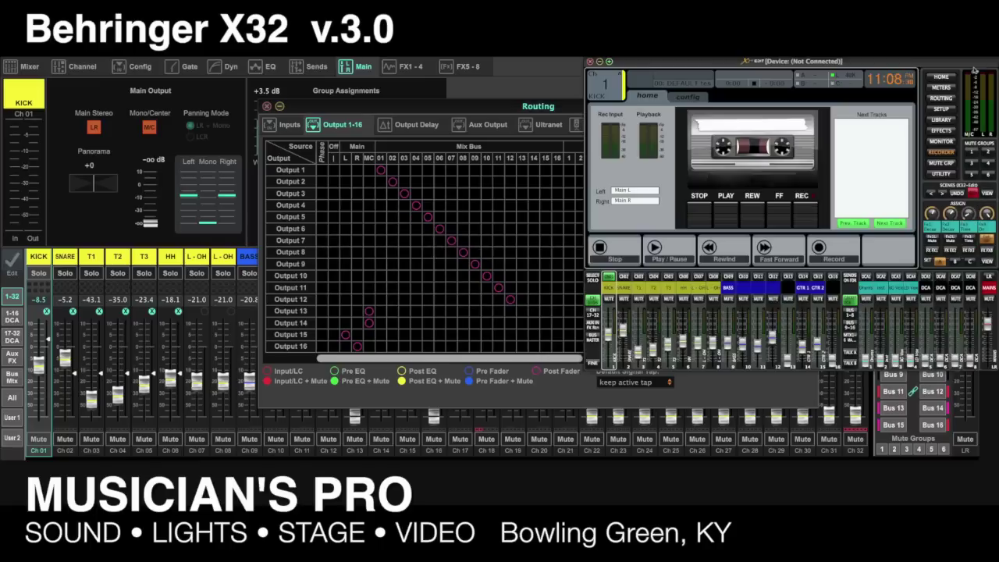
pyautogui.click(942, 98)
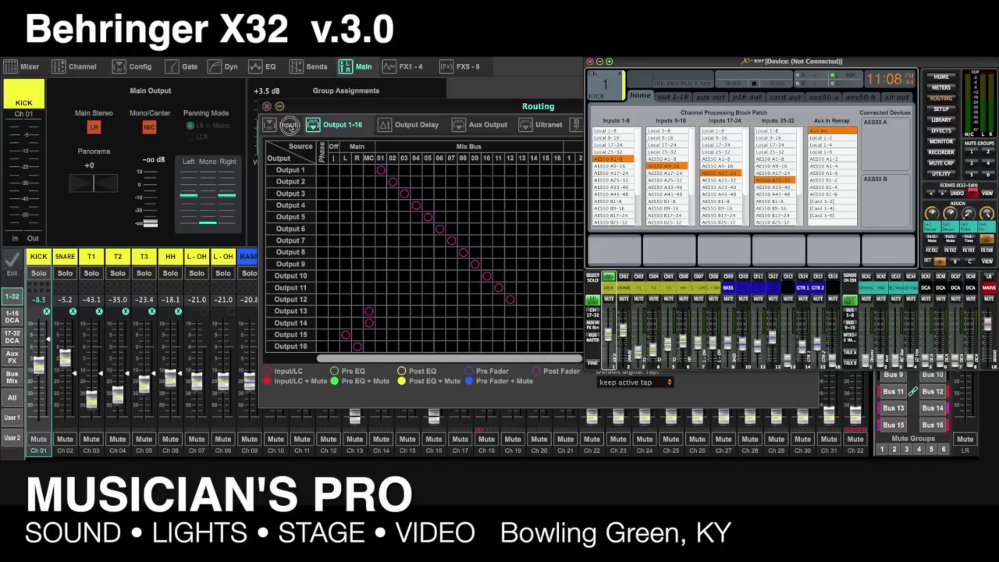
pyautogui.click(290, 125)
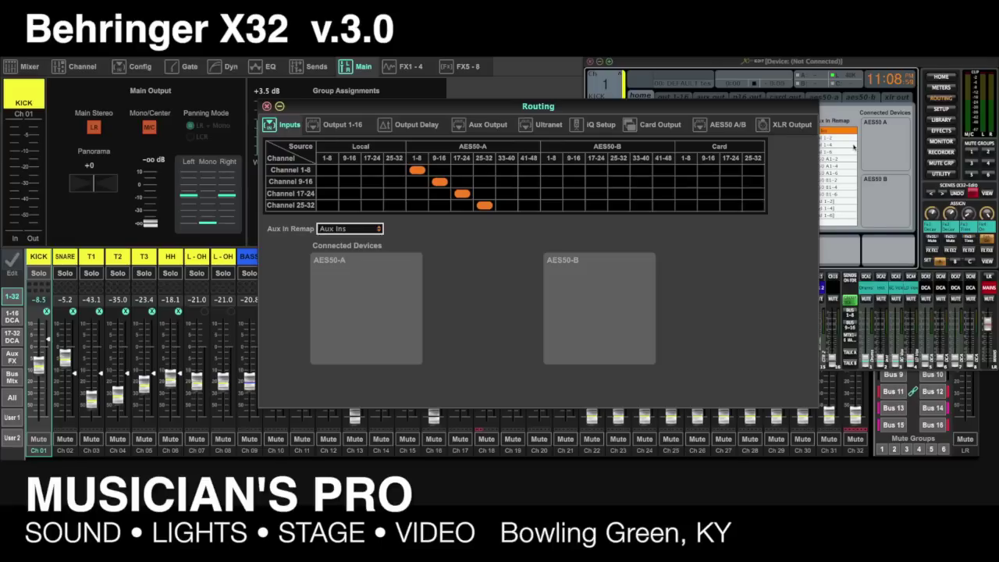
pyautogui.hotkey('alt', 'Tab')
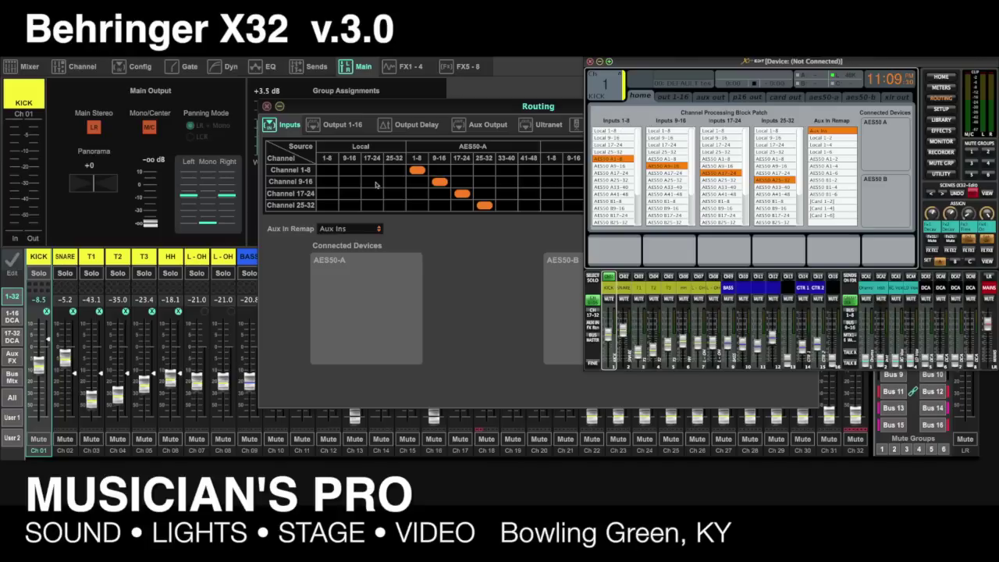
# - Route channels 1-8, 9-16, 17-24 and 25-32 to the matching Local input blocks in the routing matrix
pyautogui.click(307, 171)
pyautogui.click(327, 170)
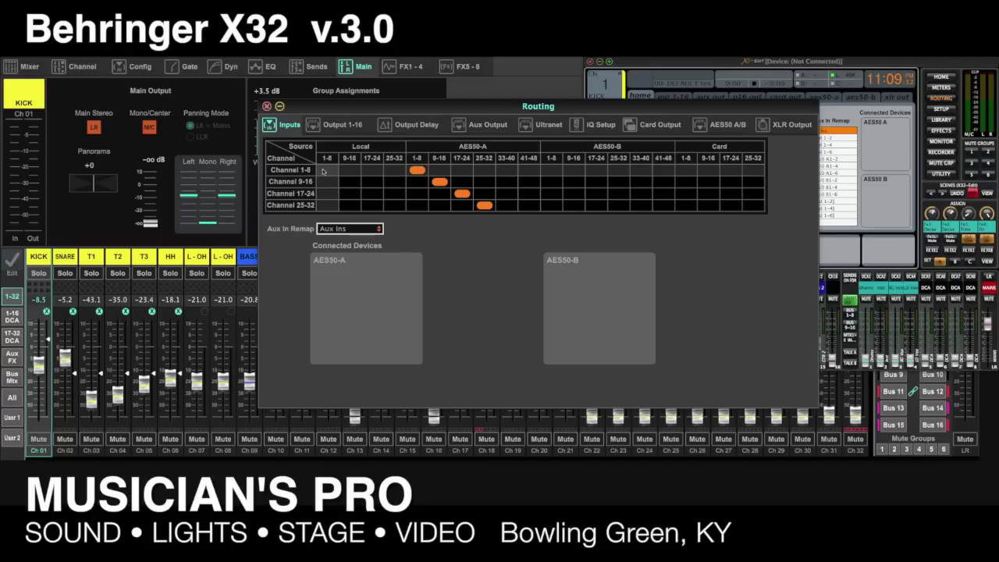
pyautogui.click(350, 181)
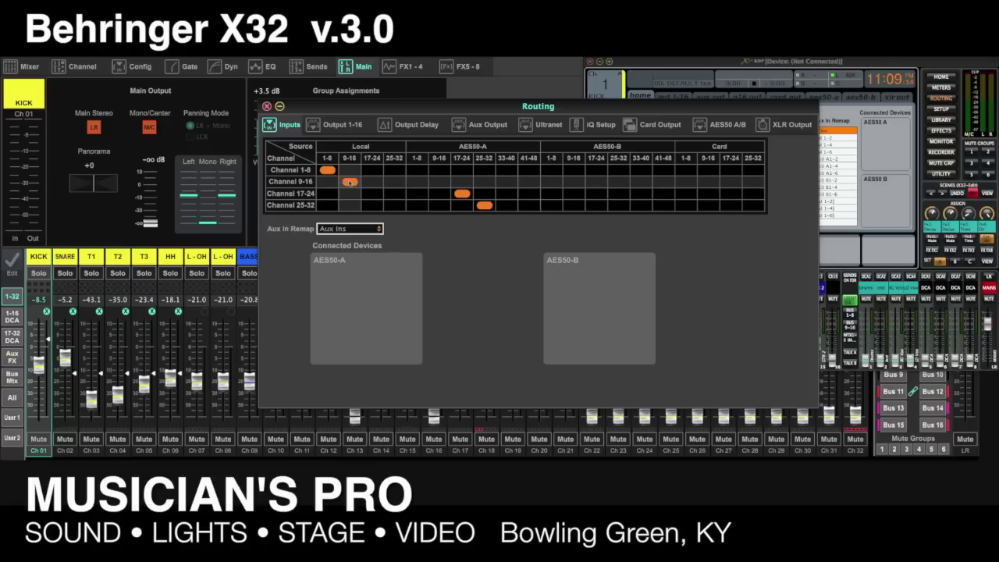
pyautogui.click(372, 193)
pyautogui.click(393, 205)
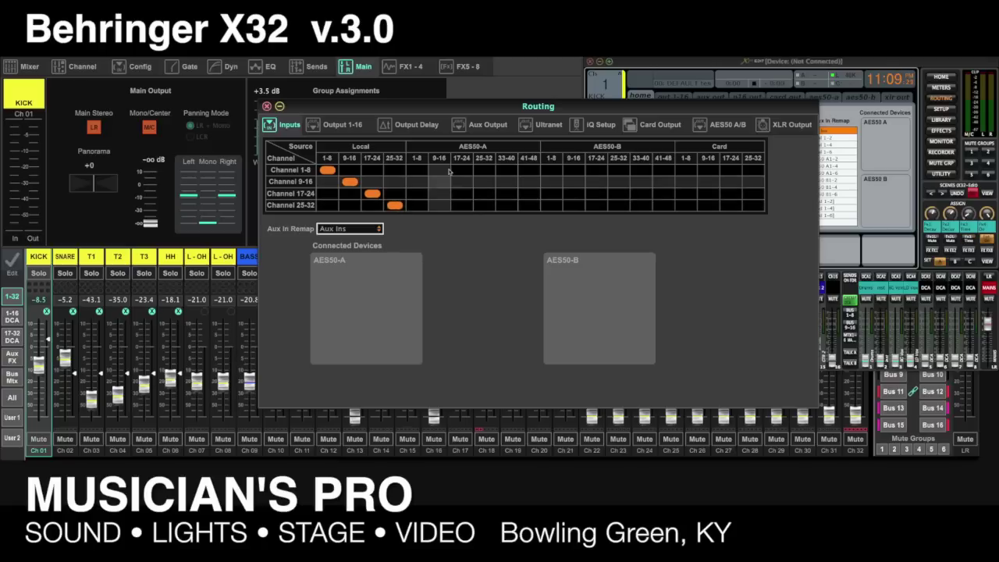
# - Route channels 17-24 and 25-32 to the matching AES50-A blocks and keep Aux In Remap set to Aux Ins
pyautogui.click(461, 193)
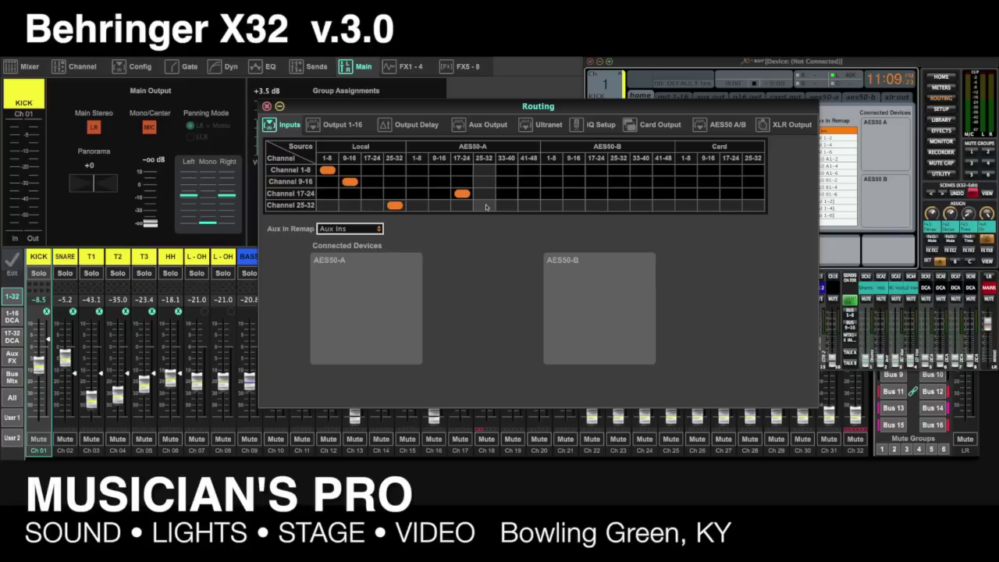
pyautogui.click(485, 206)
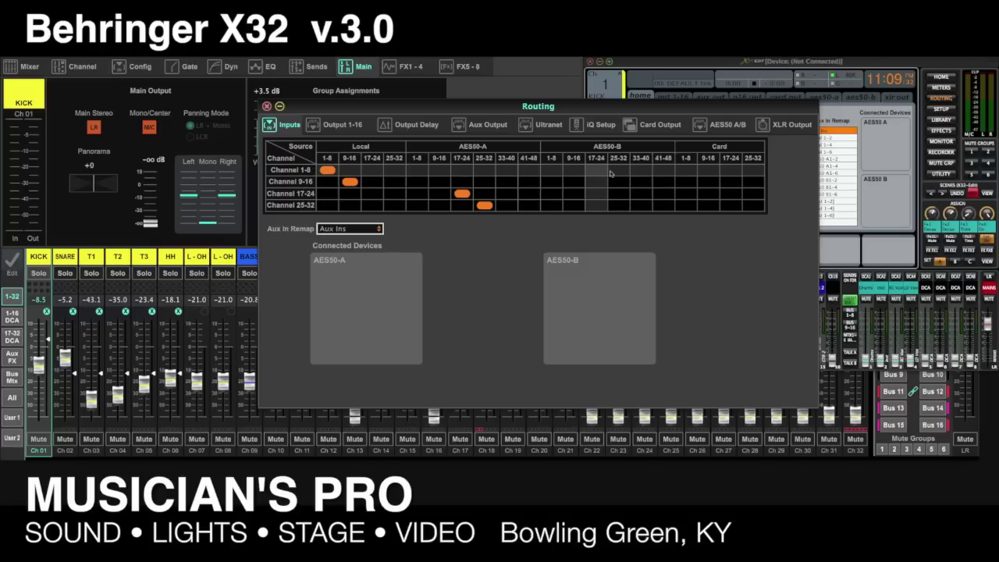
pyautogui.click(355, 229)
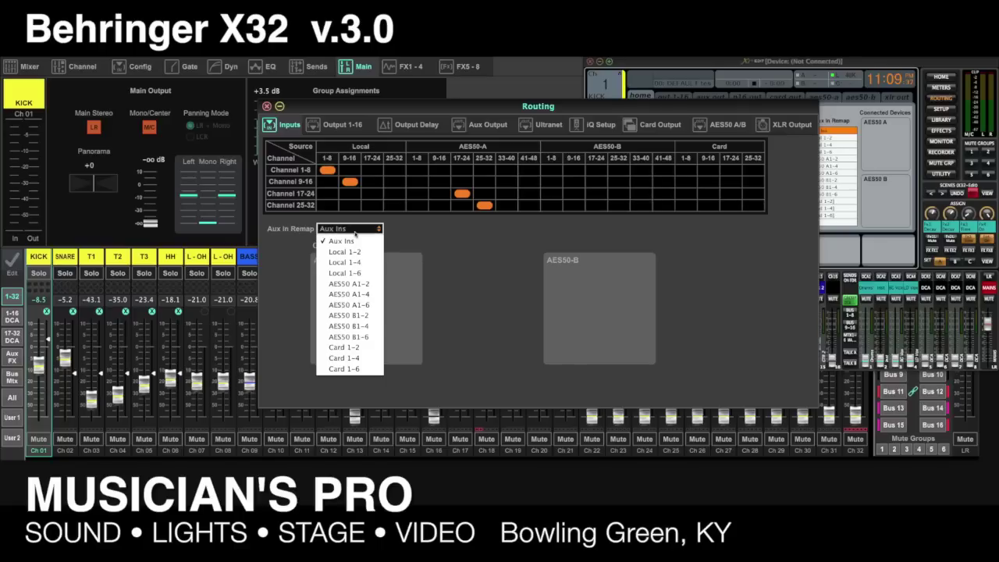
pyautogui.click(356, 236)
# - Leave the routing window and open the kick channel's dynamics page
pyautogui.click(824, 239)
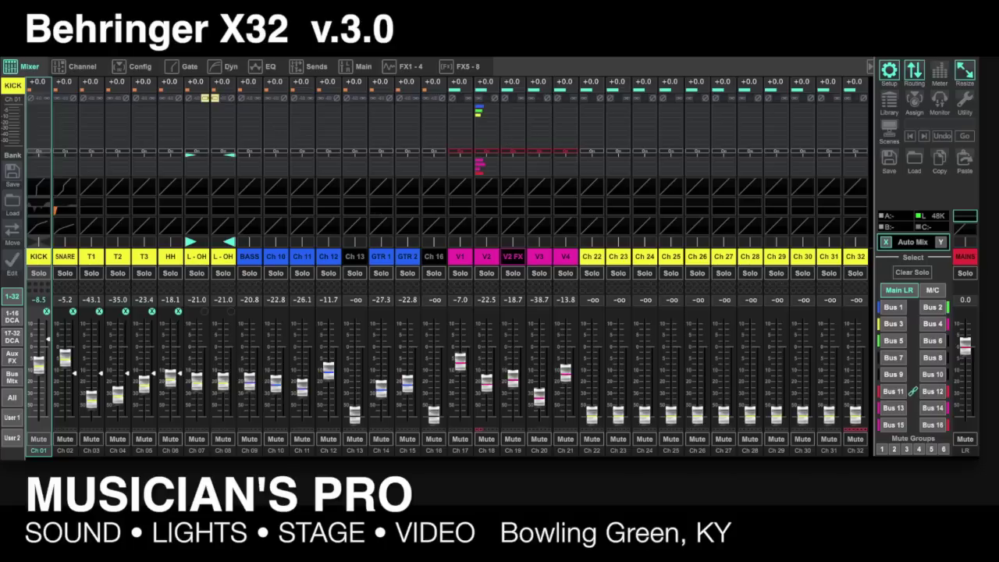
pyautogui.click(229, 68)
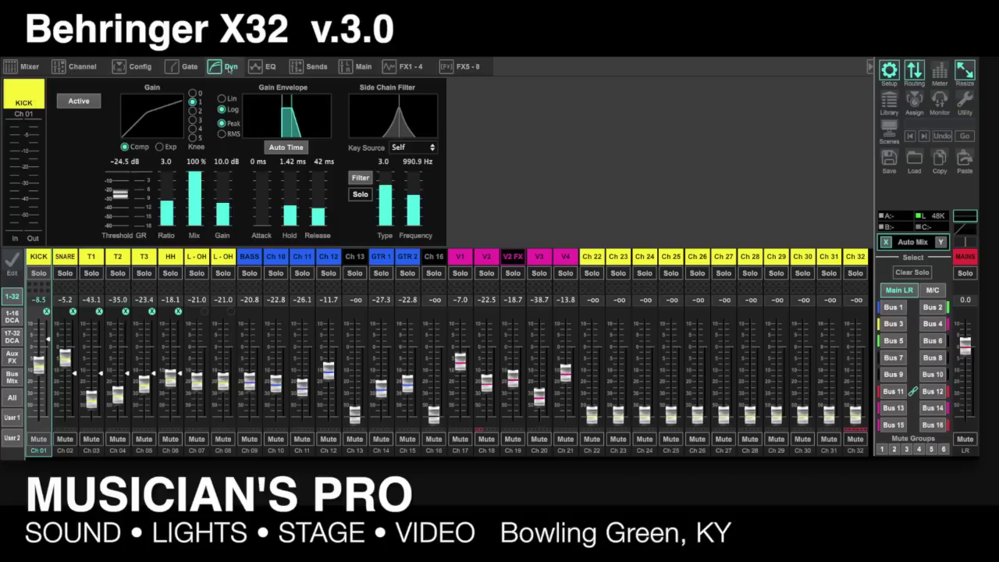